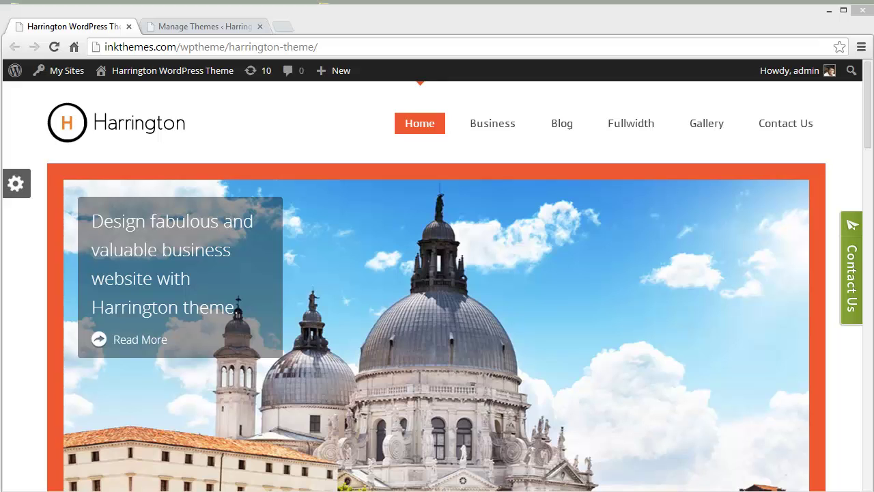
Step: Narrow the Chrome window to preview the demo's mobile layout and menu, then restore desktop width
left_click(868, 143)
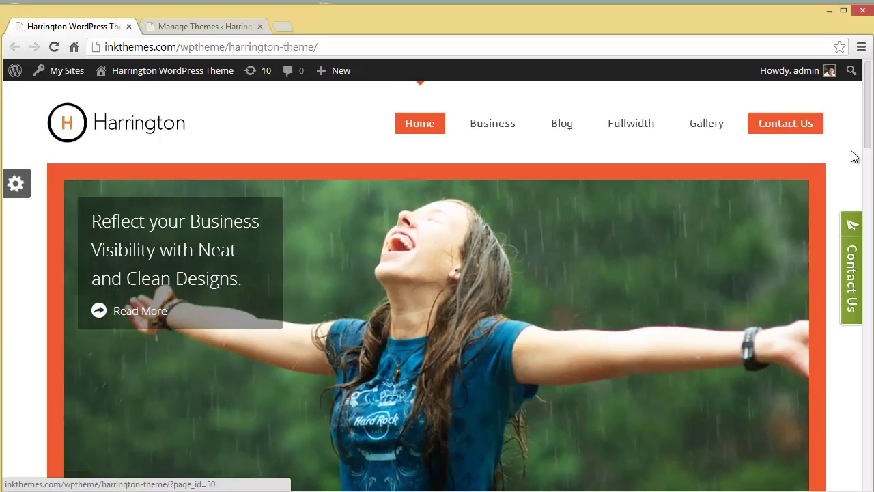
left_click_drag(869, 168, 435, 186)
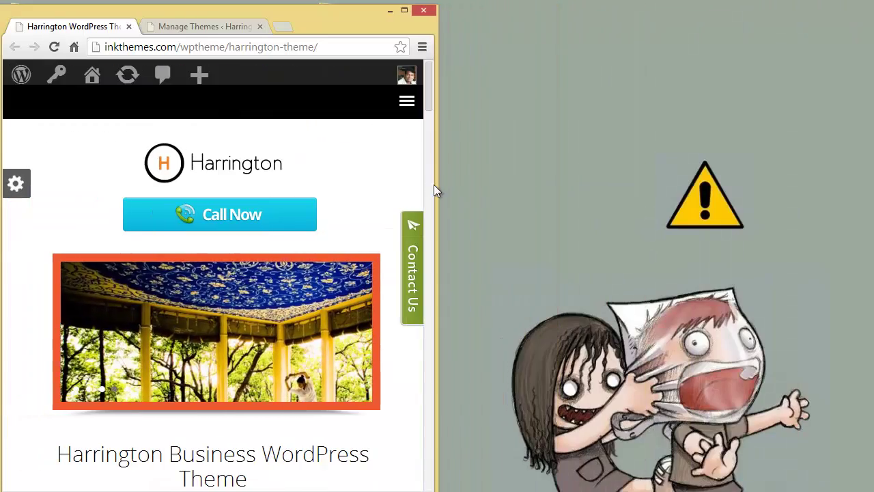
left_click(406, 102)
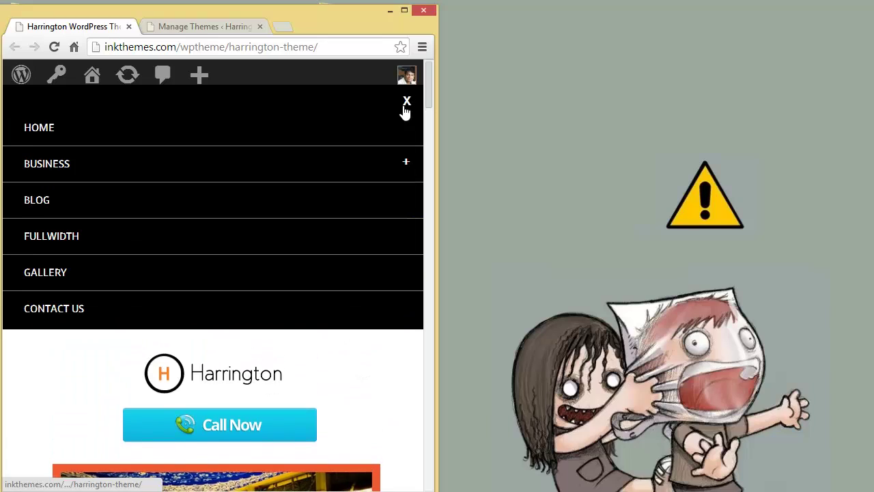
left_click(406, 108)
left_click_drag(438, 126, 865, 151)
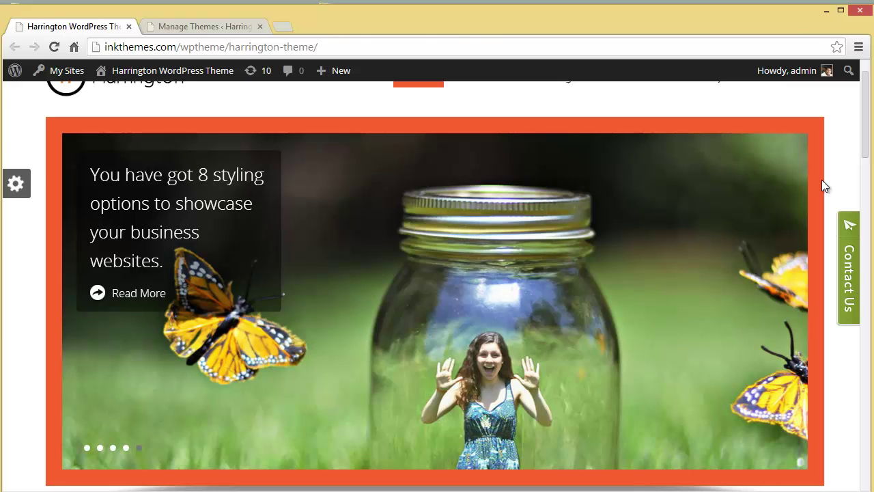
left_click_drag(868, 148, 868, 158)
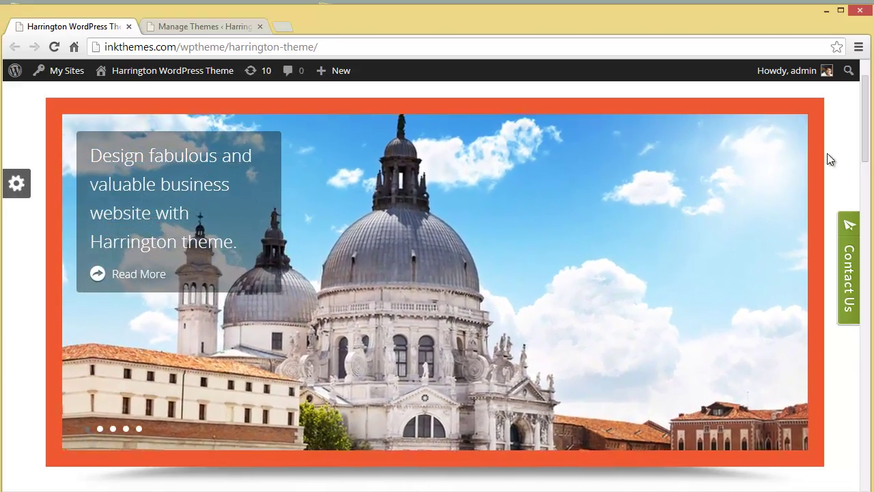
Step: Scroll down the demo home page to the Our Client's Opinion section
left_click_drag(865, 146, 872, 233)
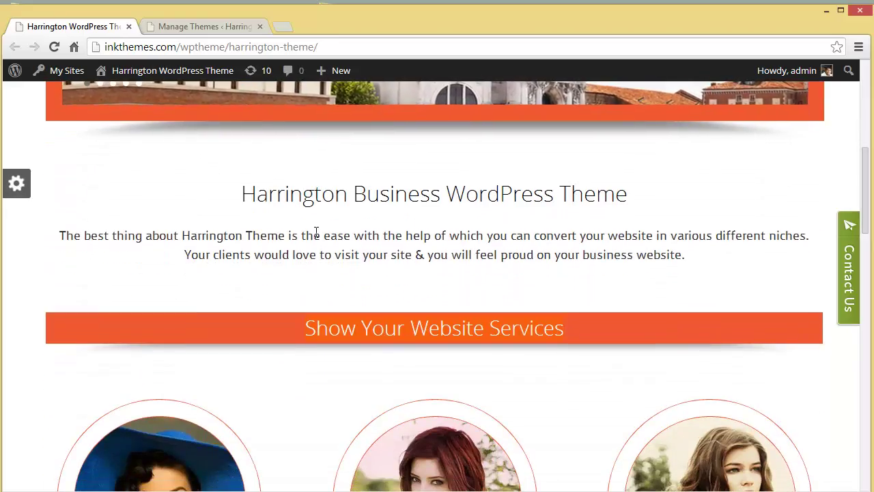
left_click_drag(242, 194, 635, 198)
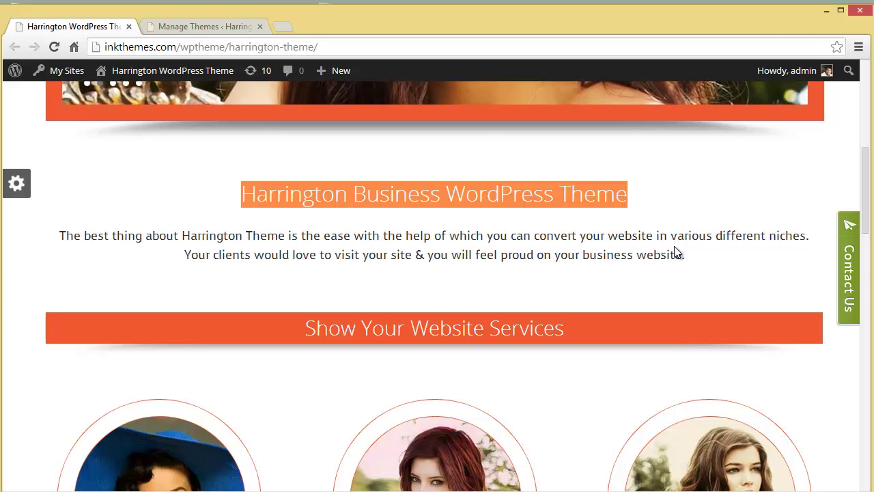
left_click(693, 263)
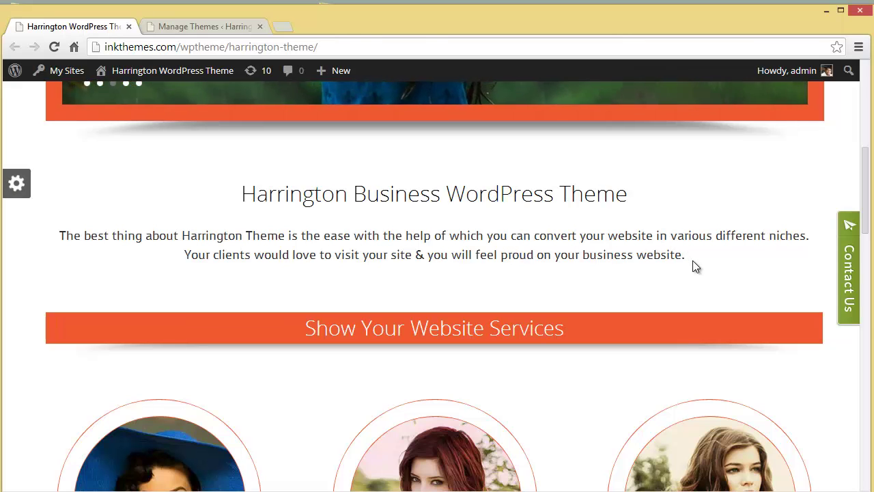
scroll(456, 287, "down", 3)
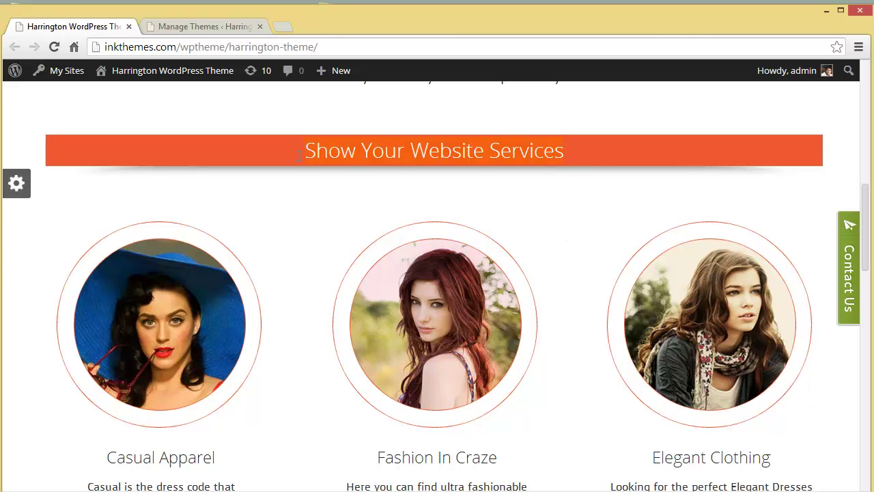
scroll(864, 246, "down", 1)
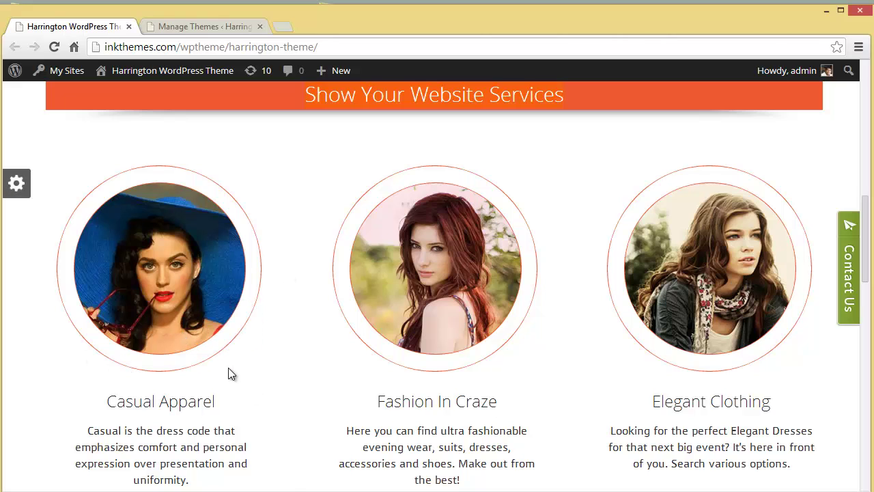
mouse_move(232, 338)
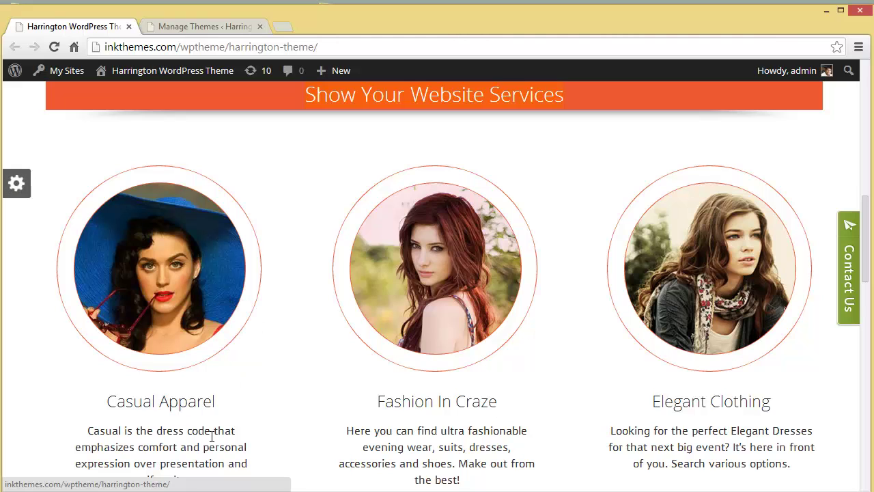
scroll(868, 246, "down", 1)
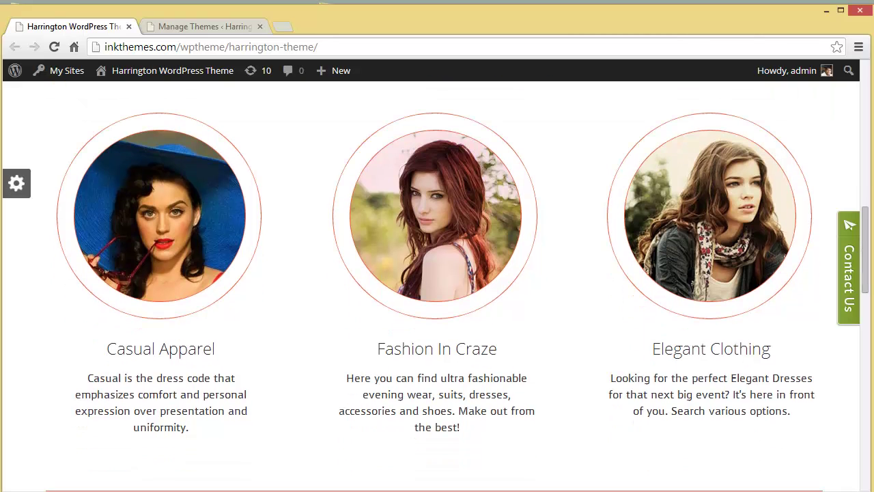
mouse_move(140, 234)
left_click_drag(864, 282, 871, 350)
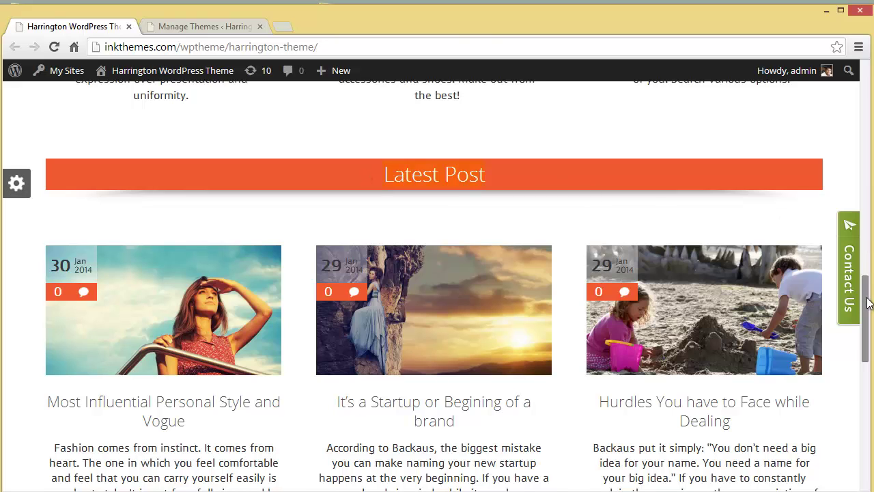
left_click_drag(864, 287, 864, 292)
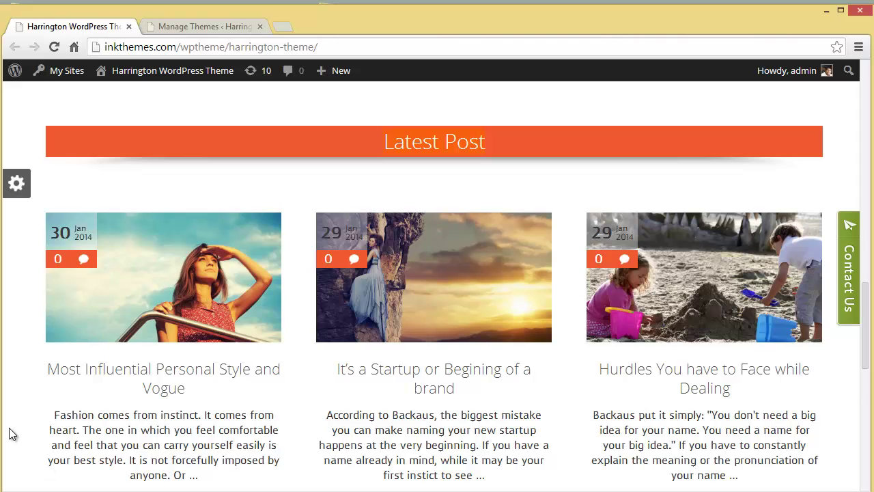
mouse_move(58, 250)
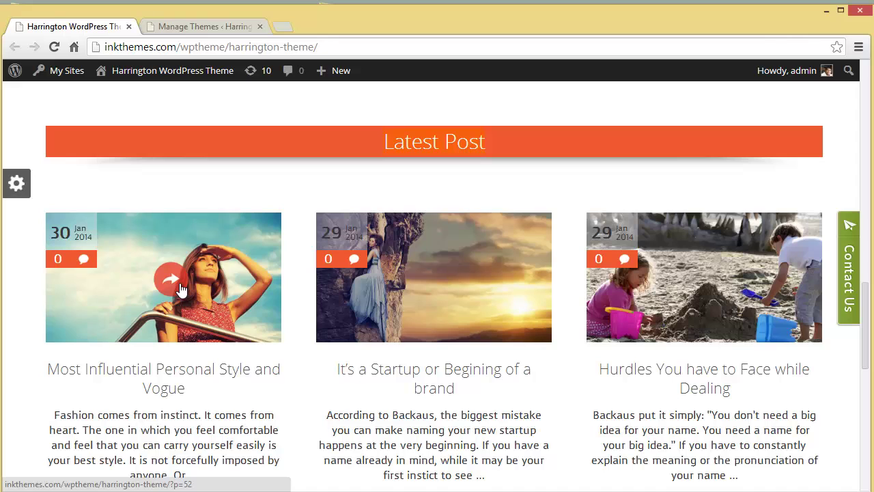
scroll(772, 444, "down", 4)
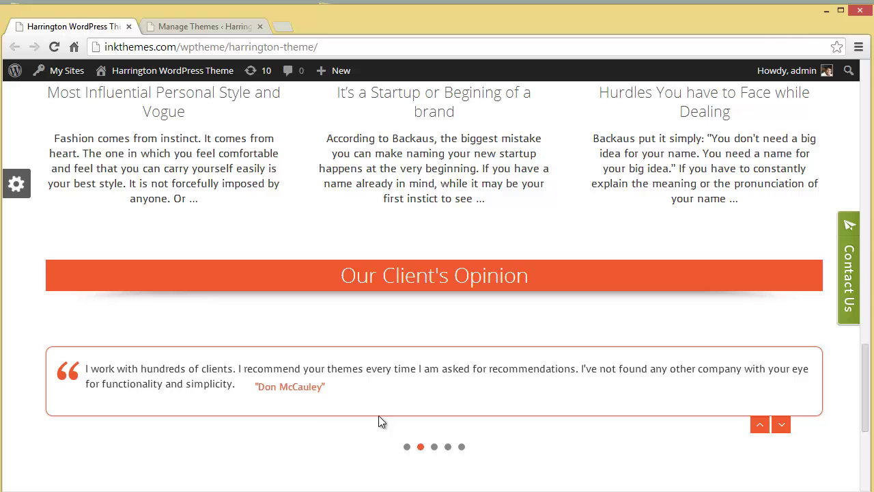
Step: Advance the testimonial dots to the last quote, view the footer, and return to the top
left_click(434, 446)
left_click(447, 476)
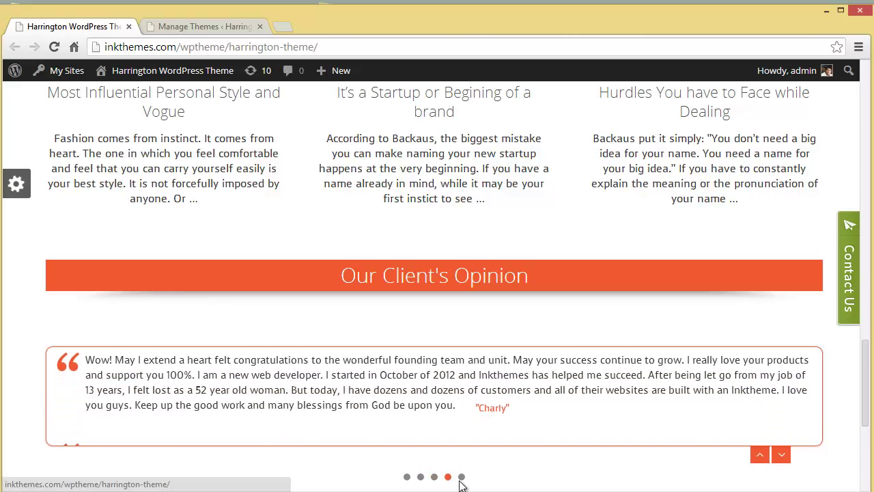
left_click(462, 462)
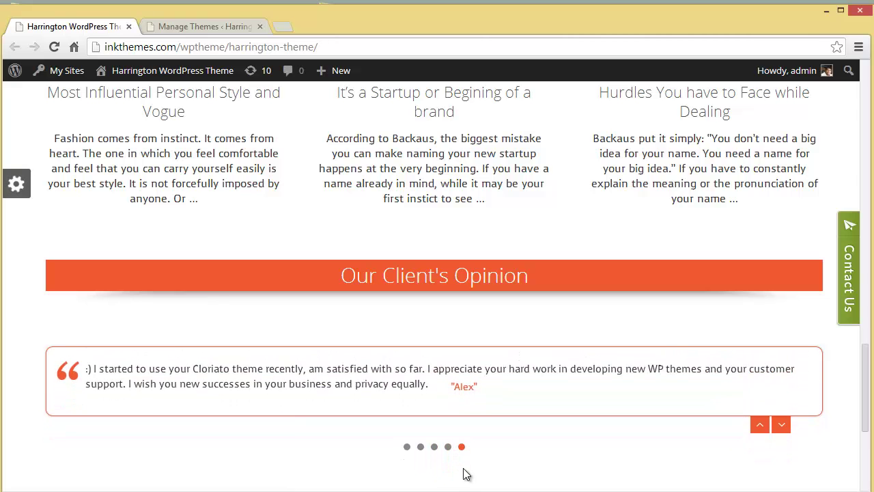
scroll(868, 380, "down", 4)
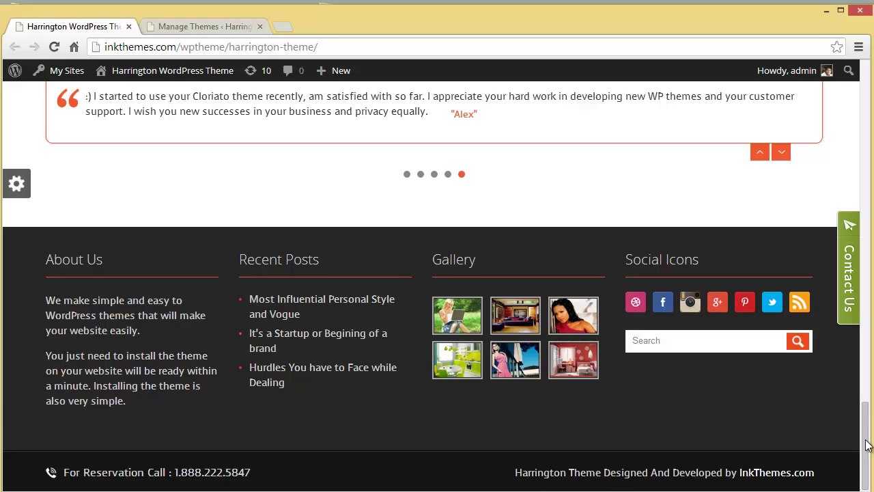
left_click_drag(864, 444, 849, 98)
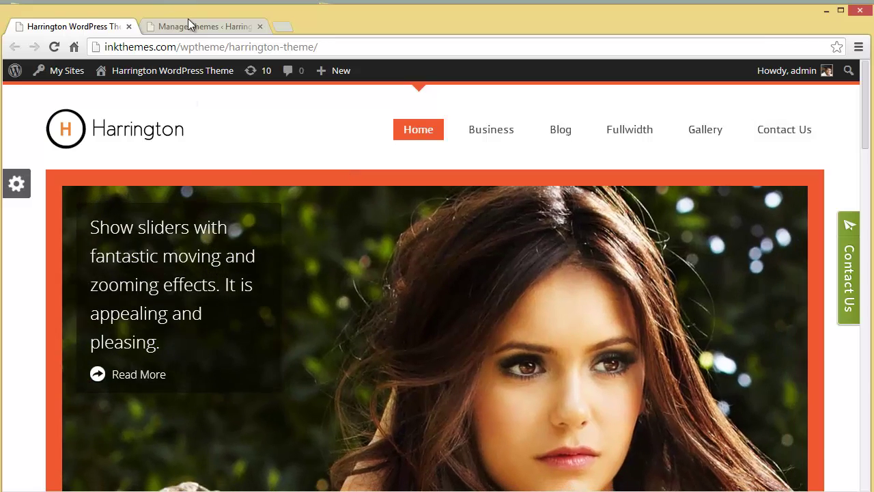
Step: Upload harringtontheme.zip under Themes > Add New, install it, and activate Harrington Pro
left_click(189, 26)
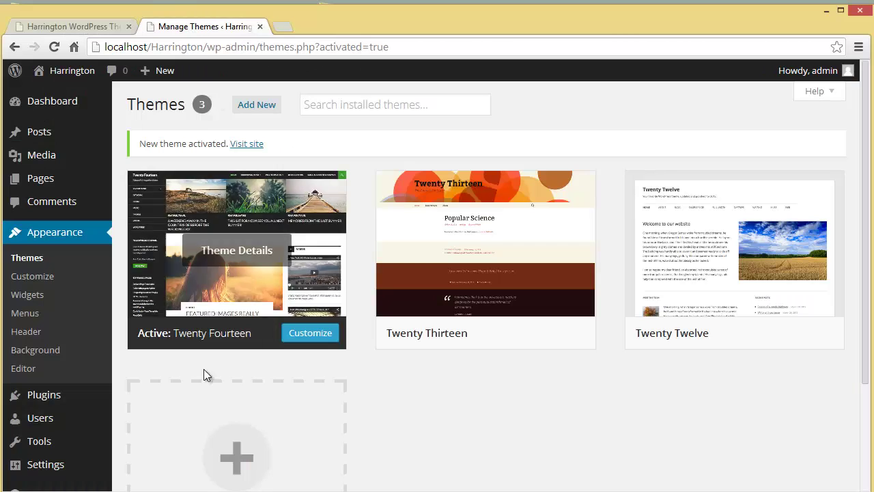
left_click(247, 113)
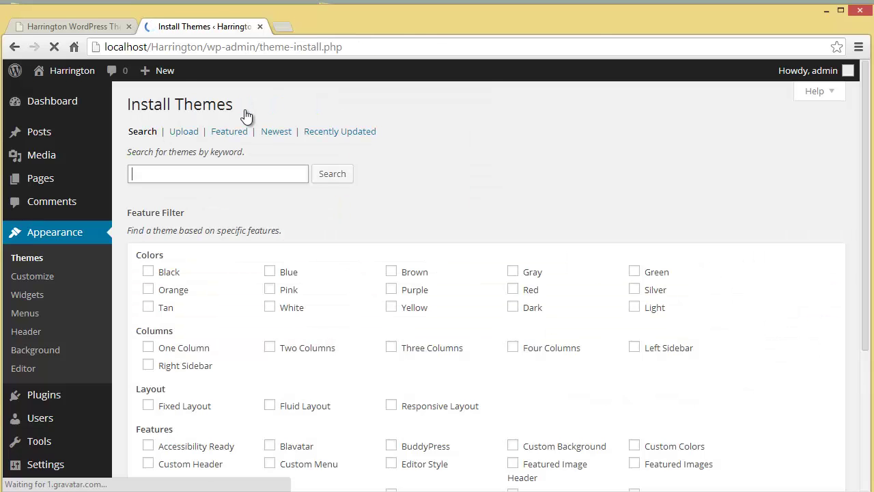
left_click(182, 132)
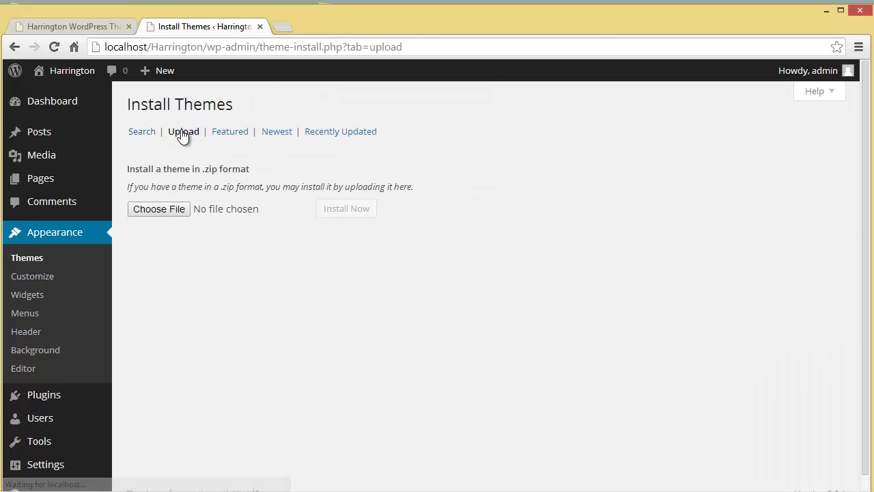
left_click(159, 209)
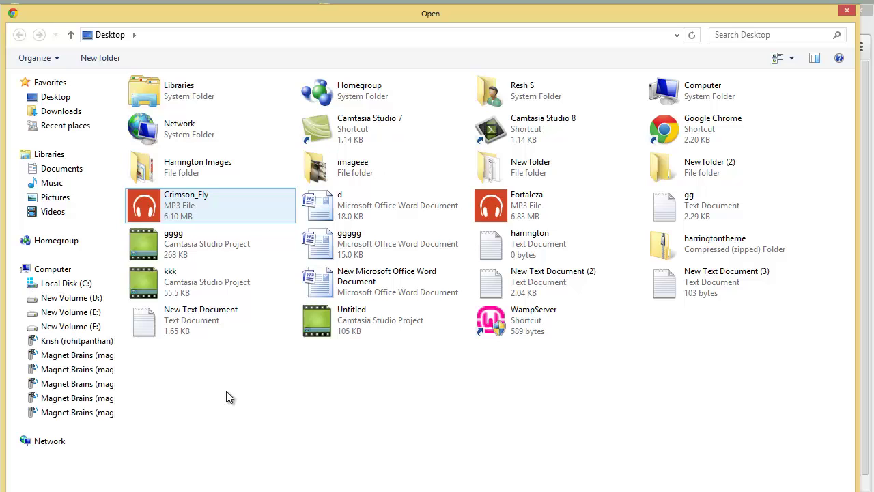
double_click(722, 253)
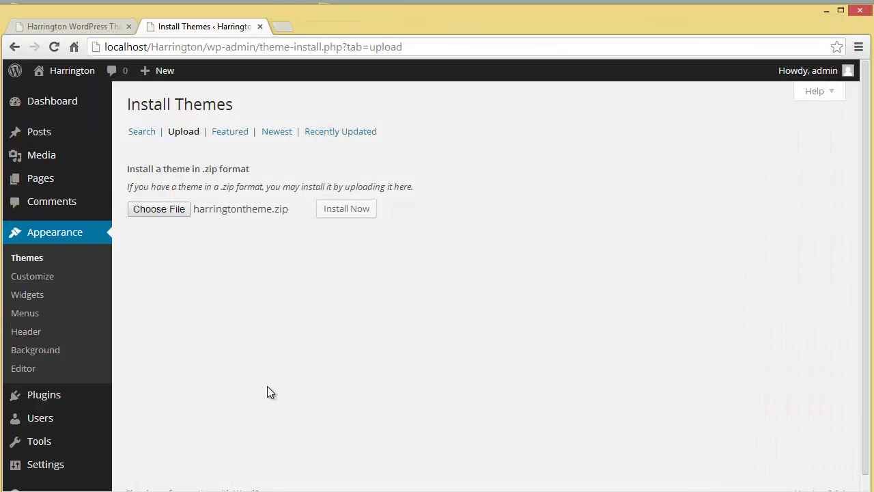
left_click(351, 214)
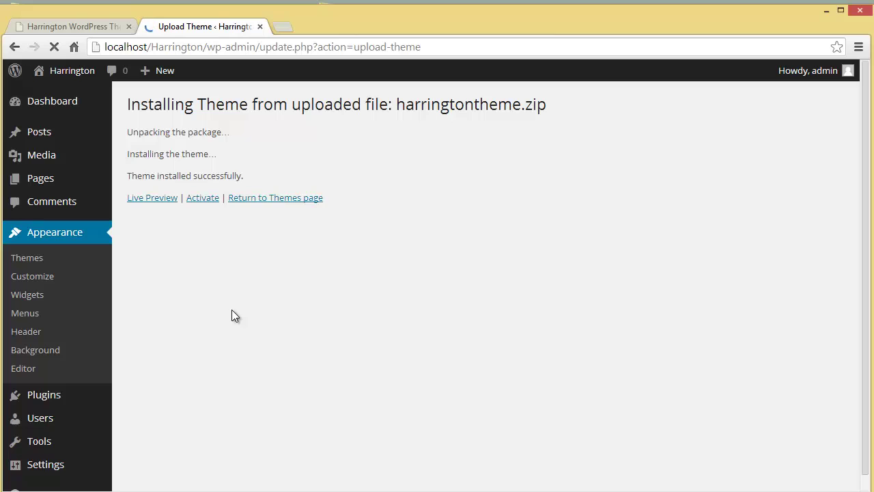
left_click(202, 197)
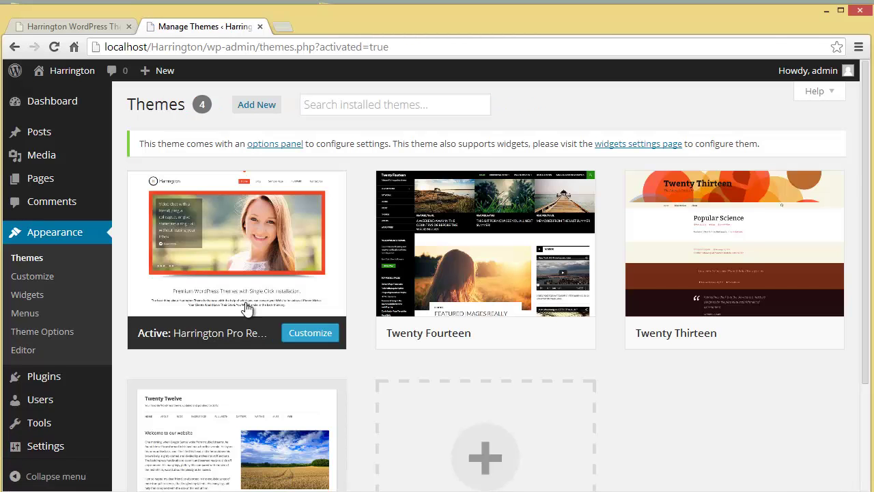
Step: Open the local homepage in a new tab, scroll the Harrington Pro layout, then return to Themes
mouse_move(94, 78)
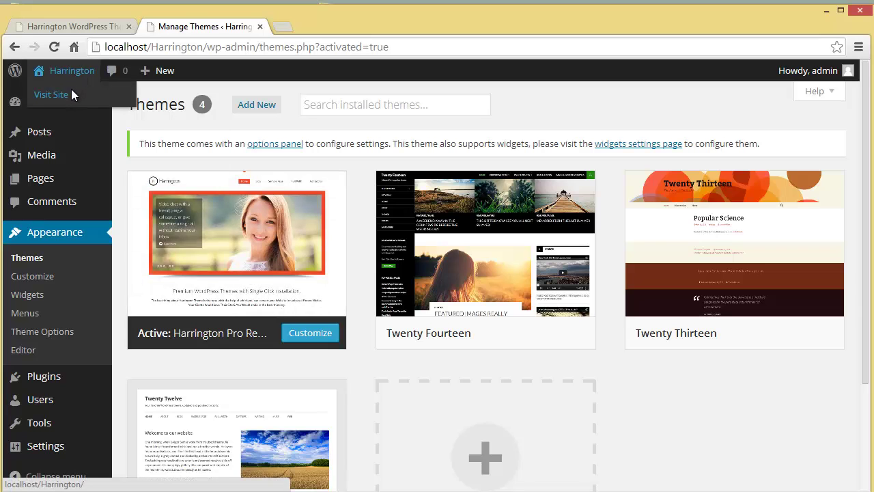
middle_click(80, 98)
left_click(289, 30)
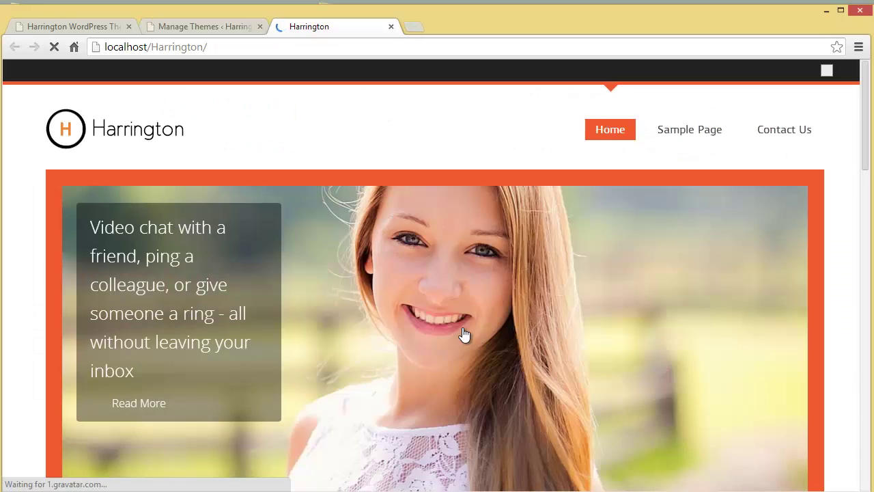
scroll(463, 334, "down", 1)
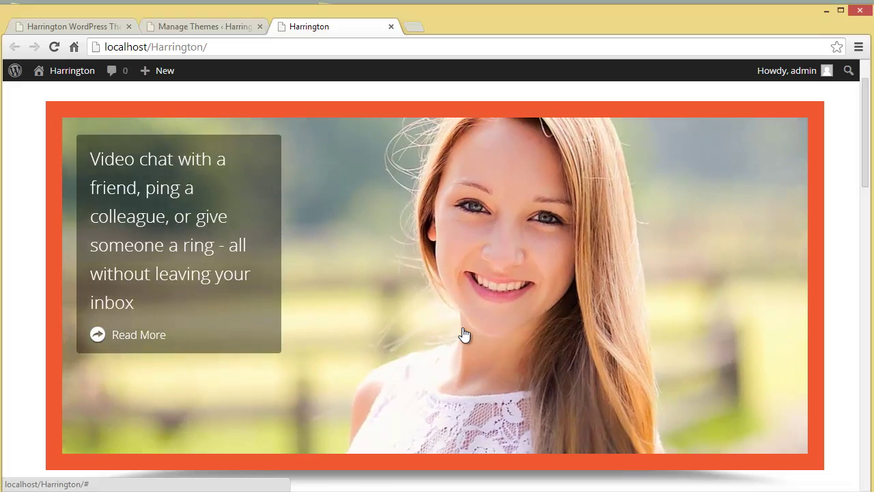
scroll(463, 333, "down", 7)
scroll(463, 334, "down", 10)
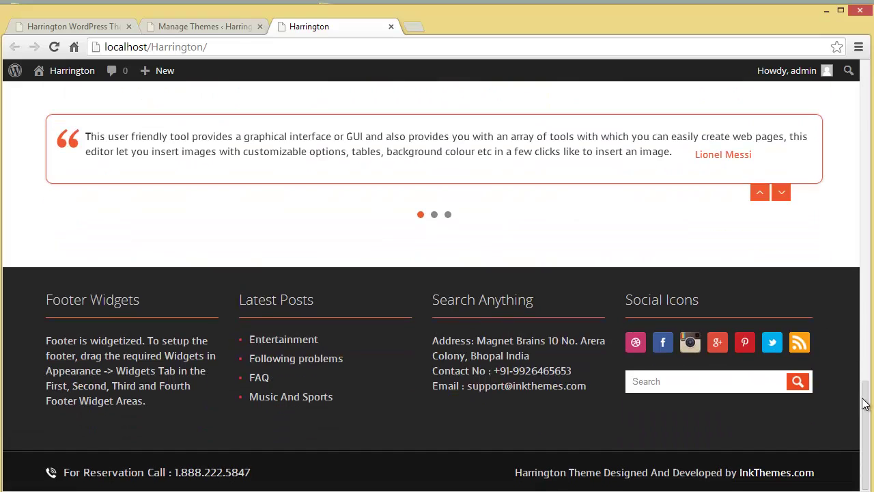
left_click_drag(864, 404, 833, 78)
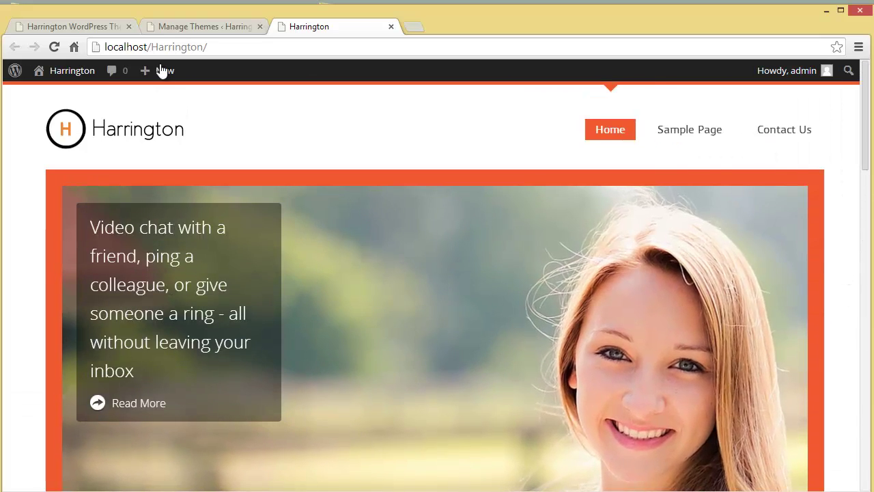
left_click(184, 26)
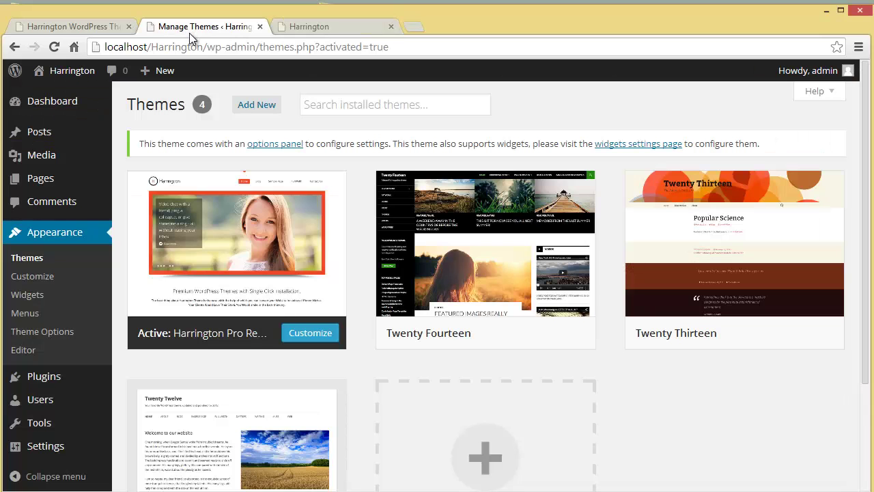
Step: Review General Settings (tap-to-call number, Background Image, Tracking Code), then show Slider Settings with speed 8000
left_click(48, 331)
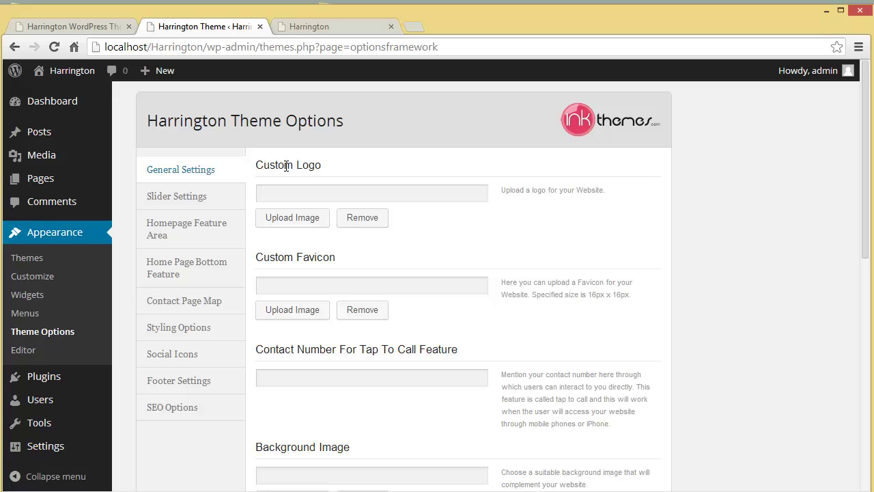
scroll(348, 344, "down", 1)
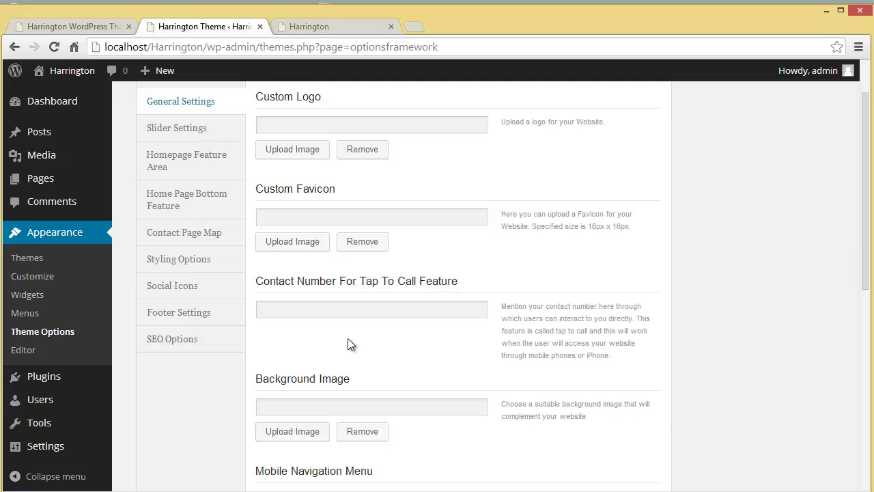
left_click(327, 311)
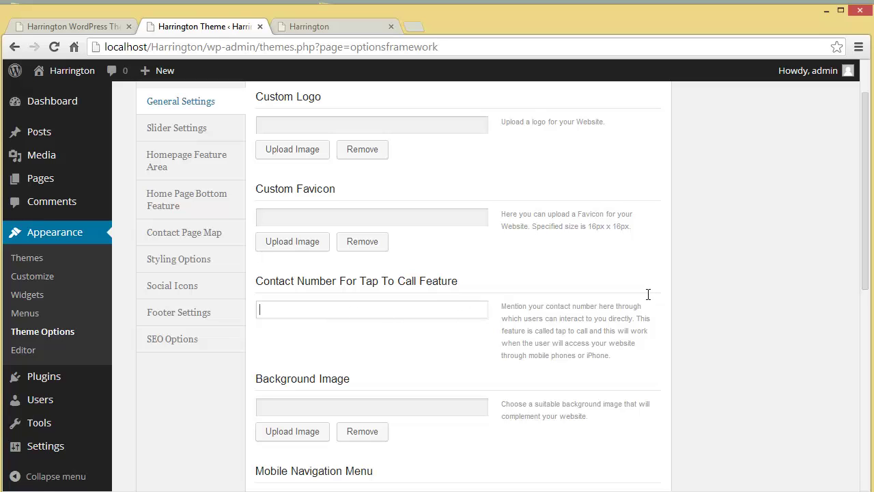
left_click_drag(866, 286, 867, 351)
left_click(373, 261)
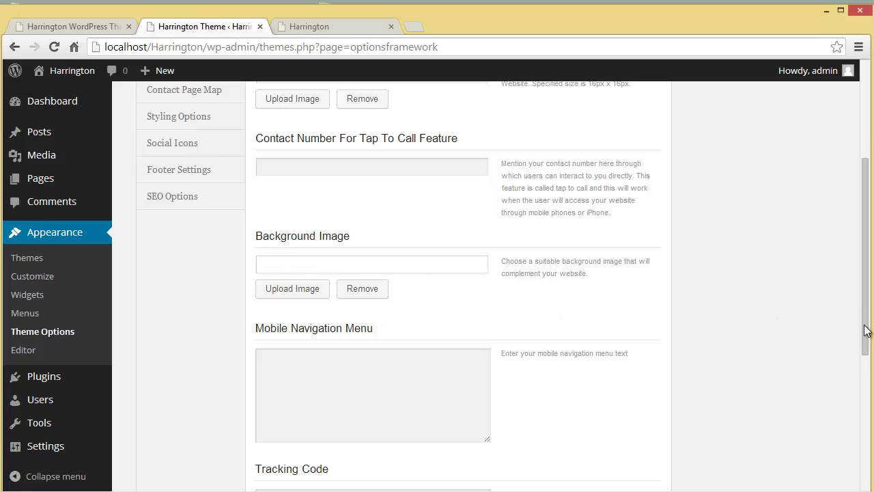
scroll(862, 324, "down", 1)
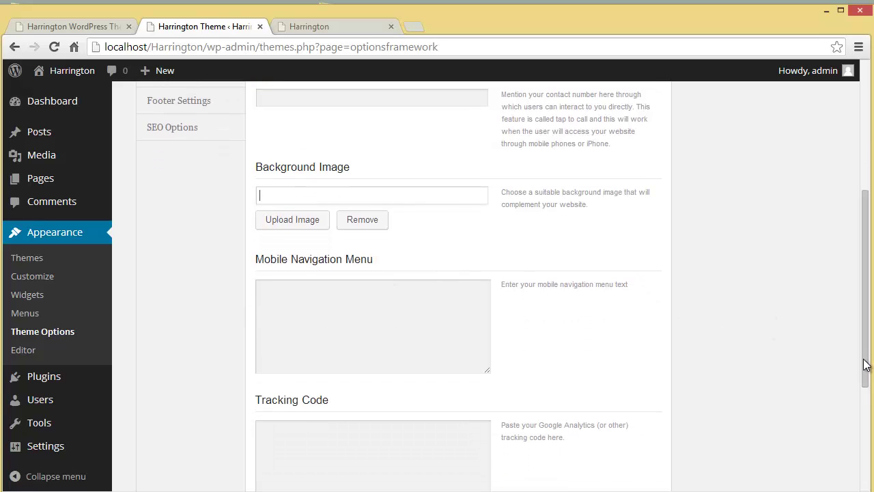
left_click_drag(865, 366, 865, 454)
left_click(261, 278)
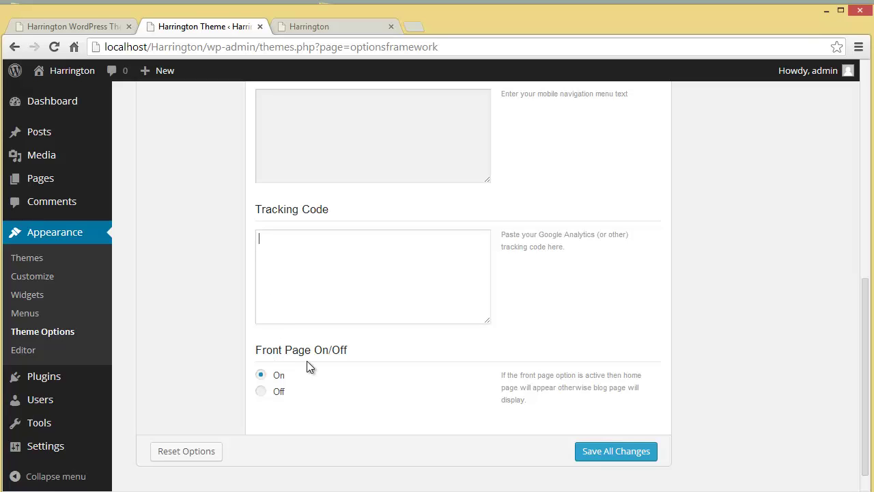
left_click_drag(866, 375, 838, 105)
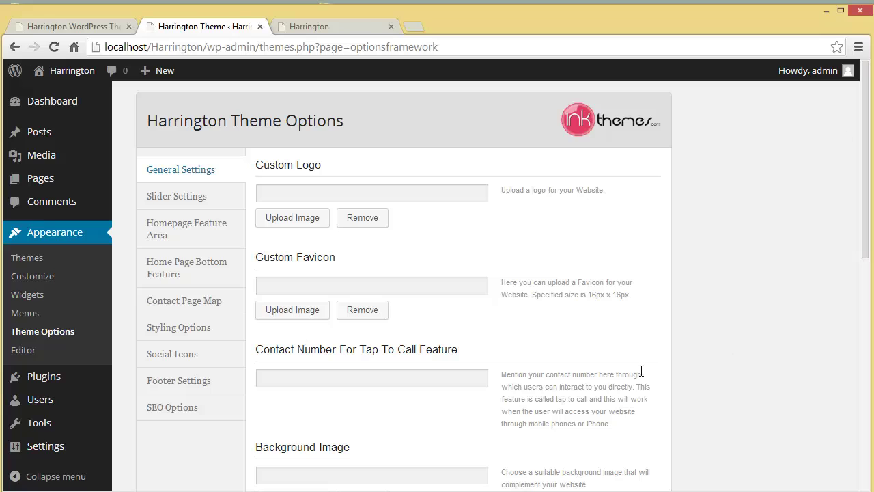
left_click(153, 202)
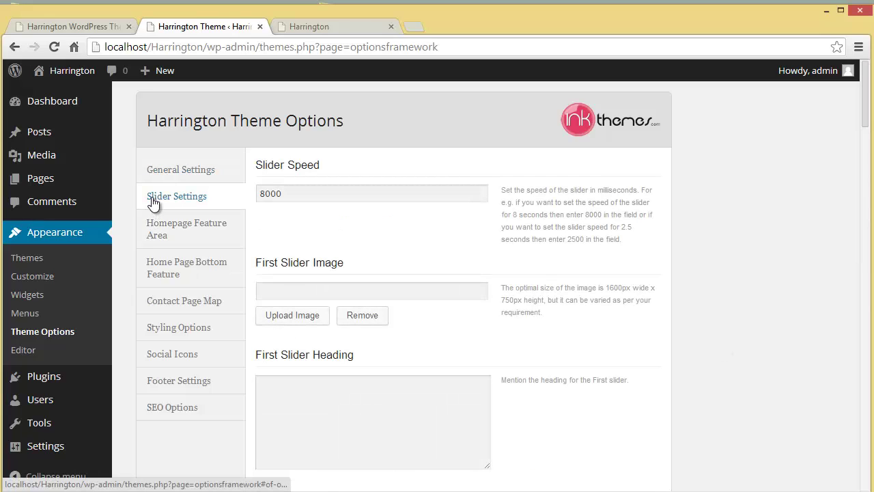
left_click(73, 24)
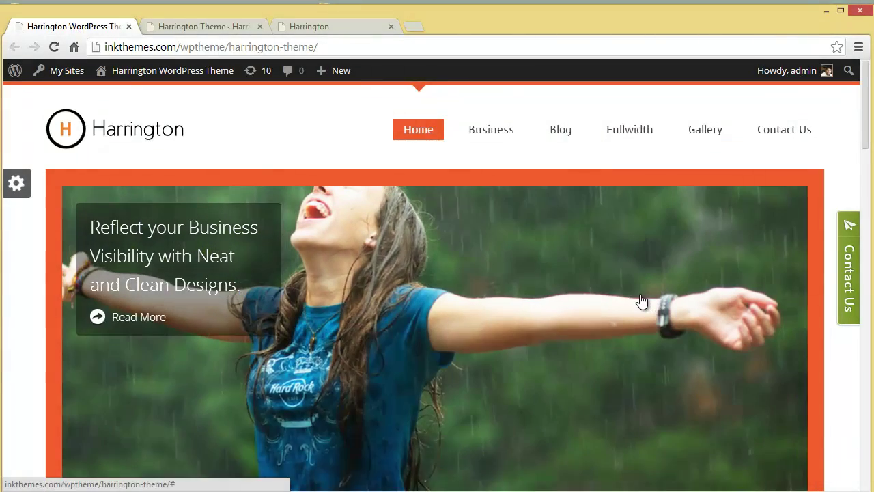
scroll(642, 300, "down", 1)
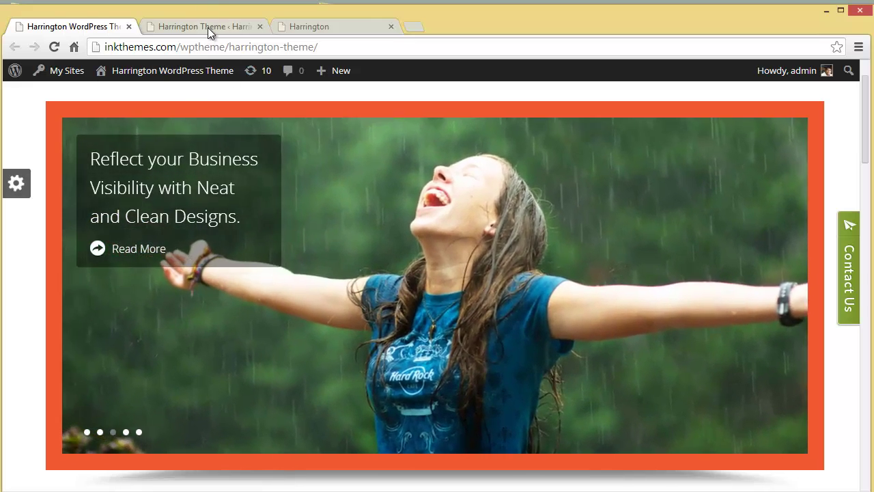
left_click(208, 27)
left_click(316, 194)
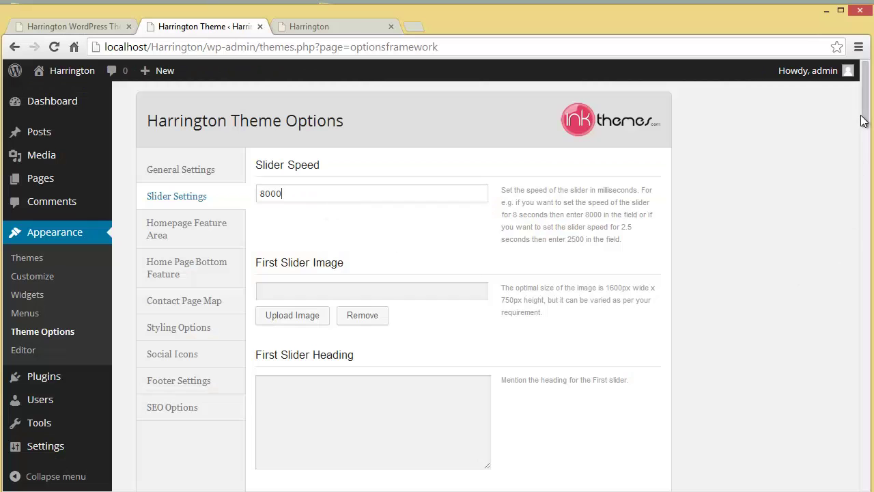
left_click_drag(864, 121, 865, 127)
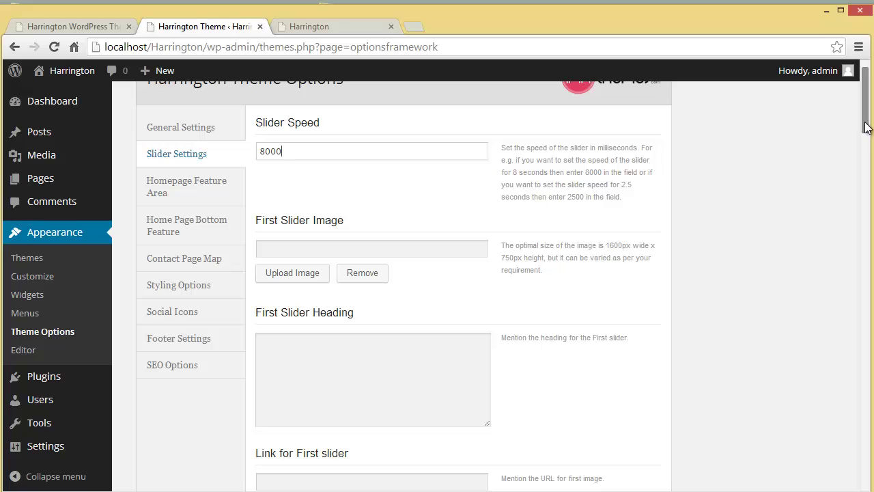
left_click(411, 250)
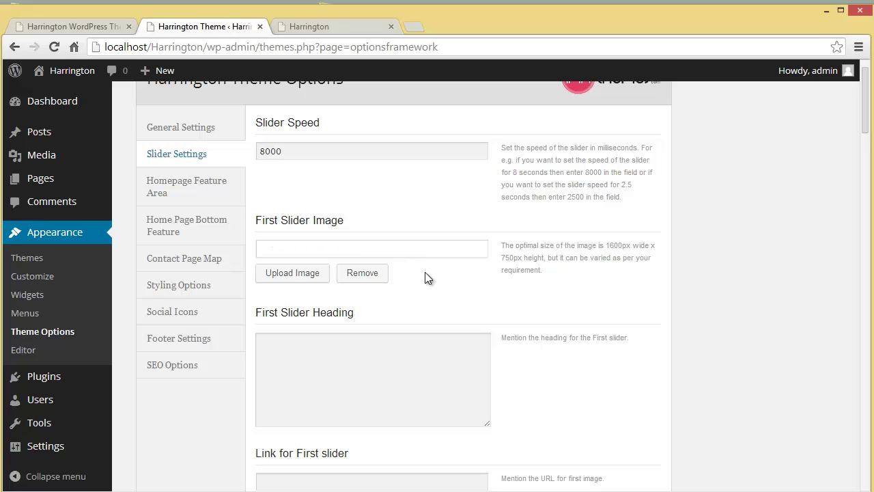
left_click(272, 357)
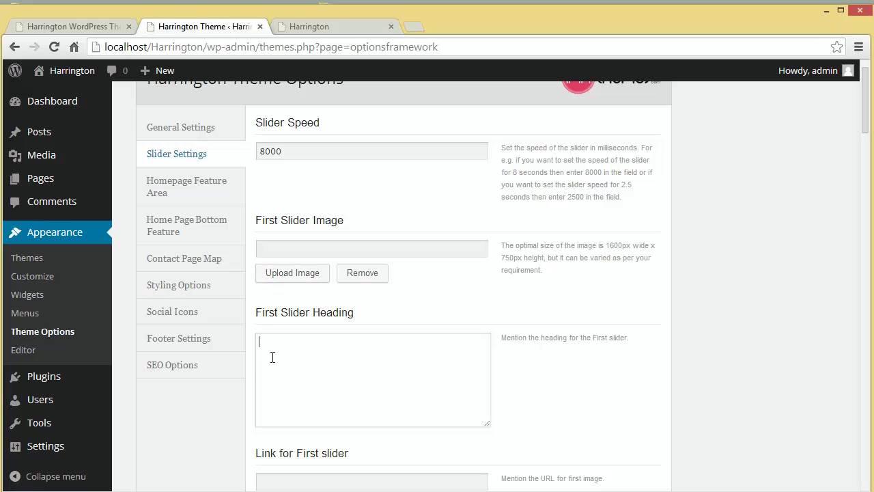
left_click(60, 23)
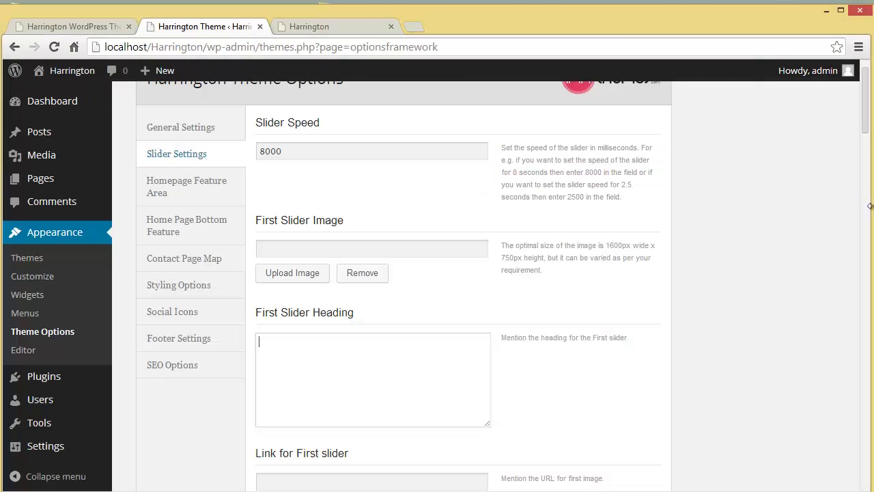
left_click(205, 26)
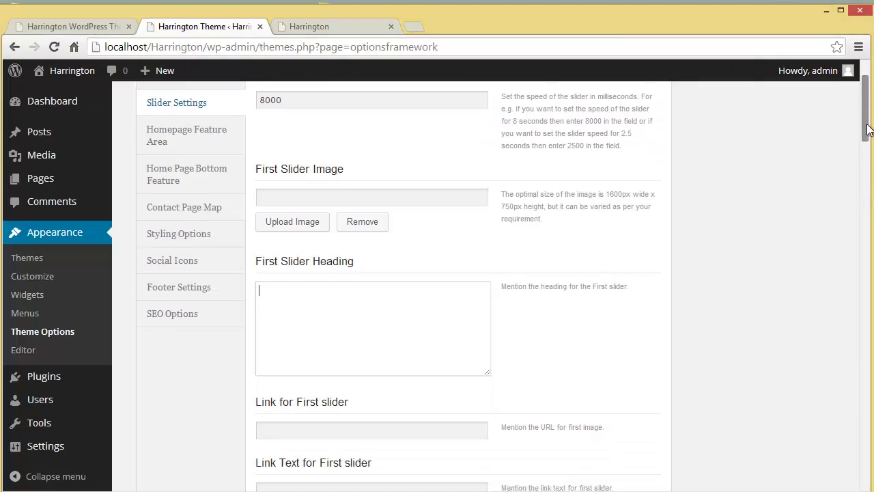
scroll(867, 130, "down", 2)
left_click(331, 303)
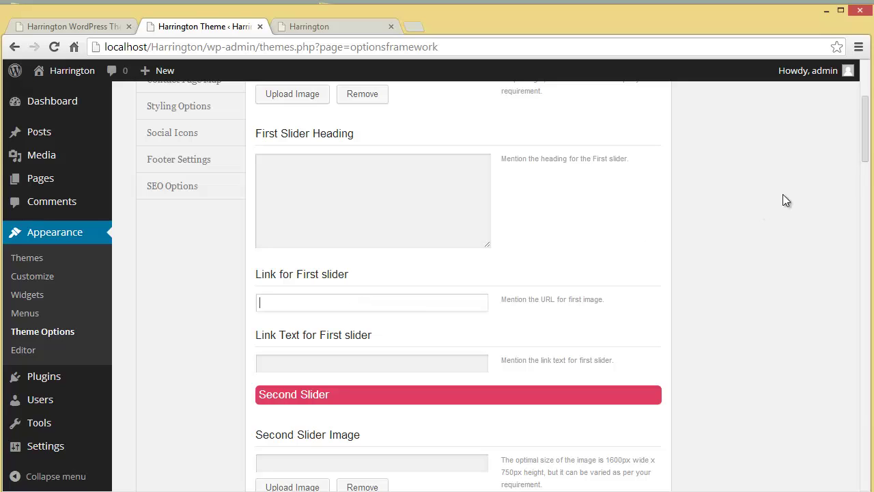
scroll(353, 335, "down", 2)
left_click(321, 240)
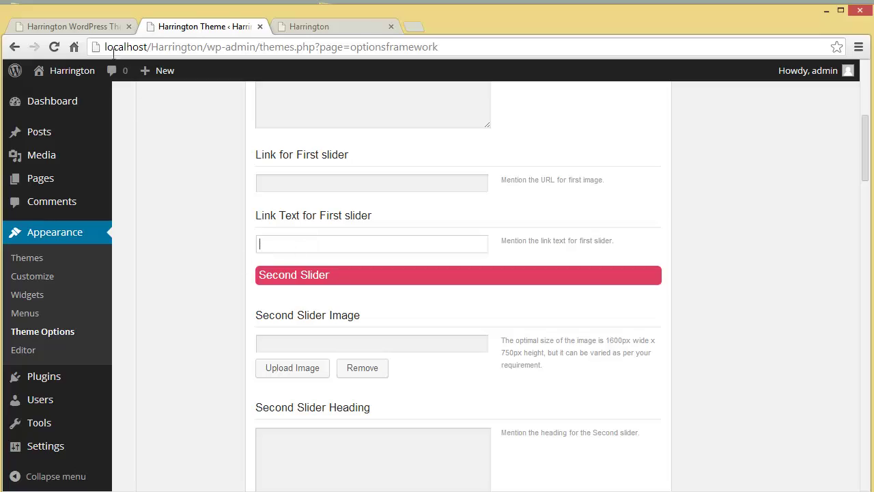
left_click(93, 26)
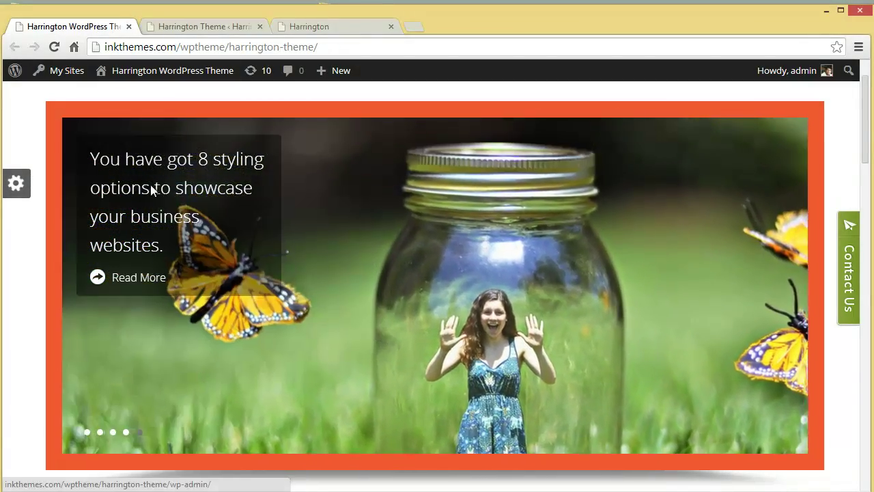
left_click(168, 28)
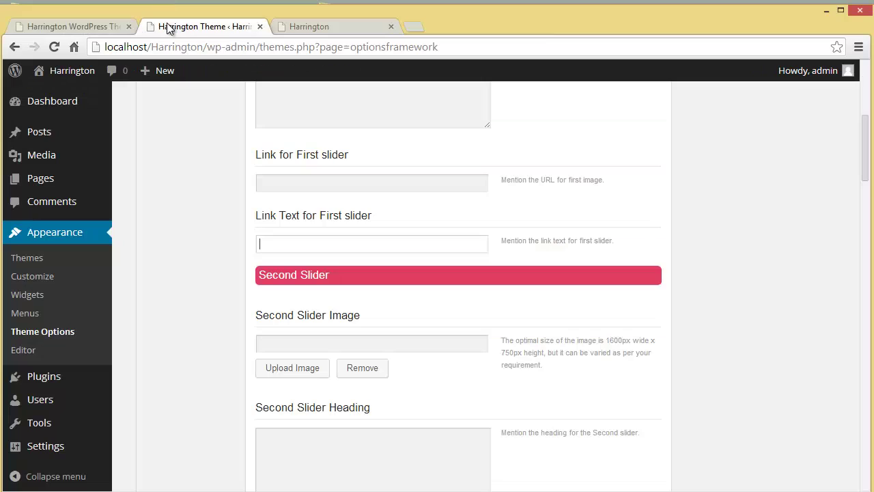
left_click_drag(865, 172, 867, 484)
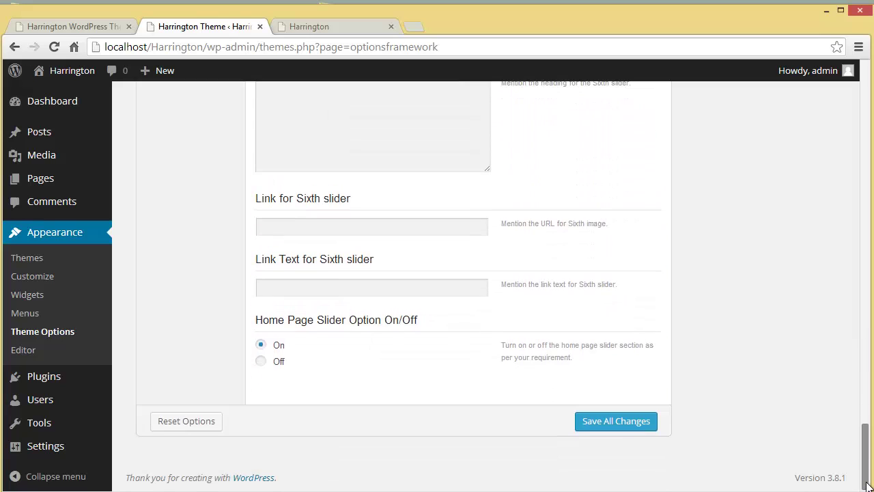
scroll(473, 410, "up", 10)
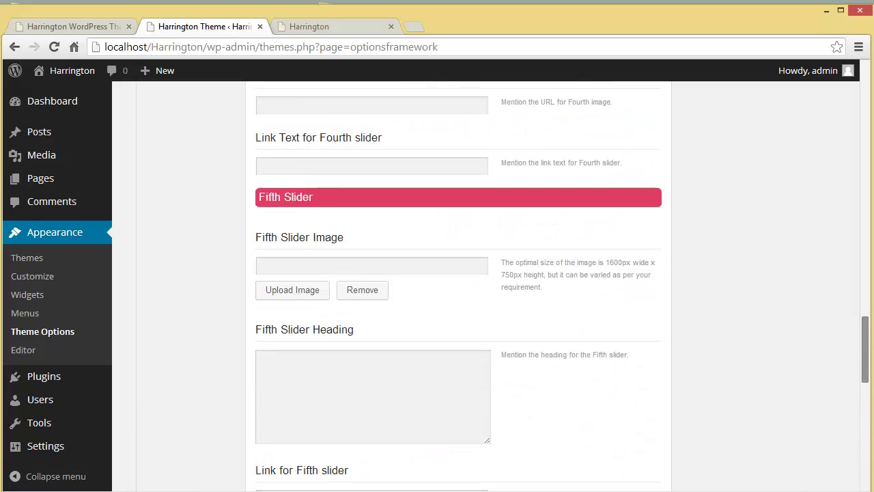
scroll(473, 409, "down", 10)
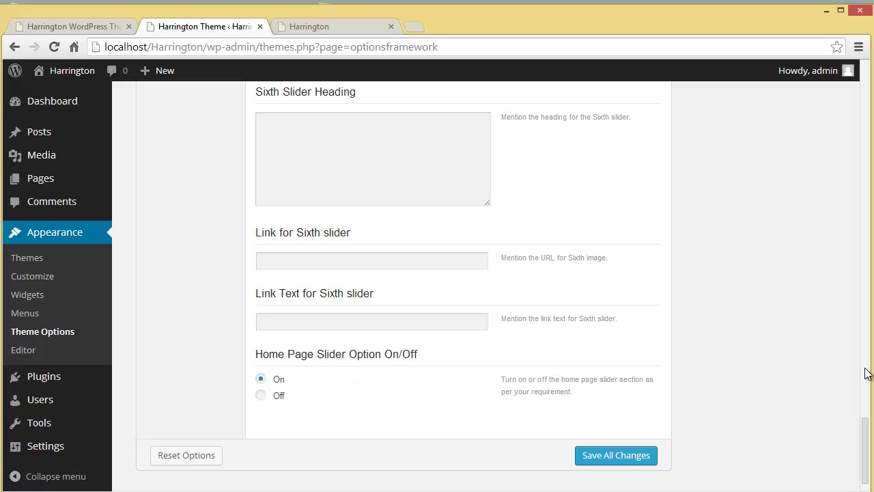
left_click_drag(865, 432, 866, 96)
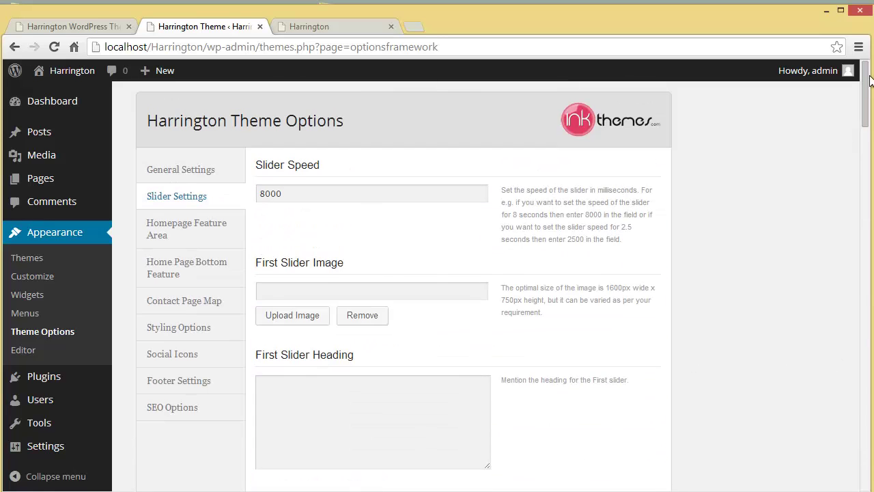
Step: Open Homepage Feature Area and compare its heading with the demo's Harrington Business WordPress Theme heading
left_click(144, 245)
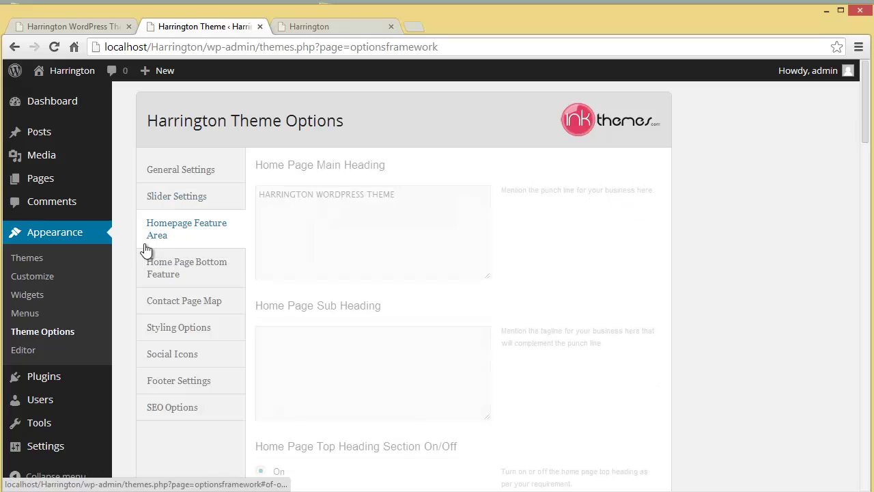
left_click(77, 26)
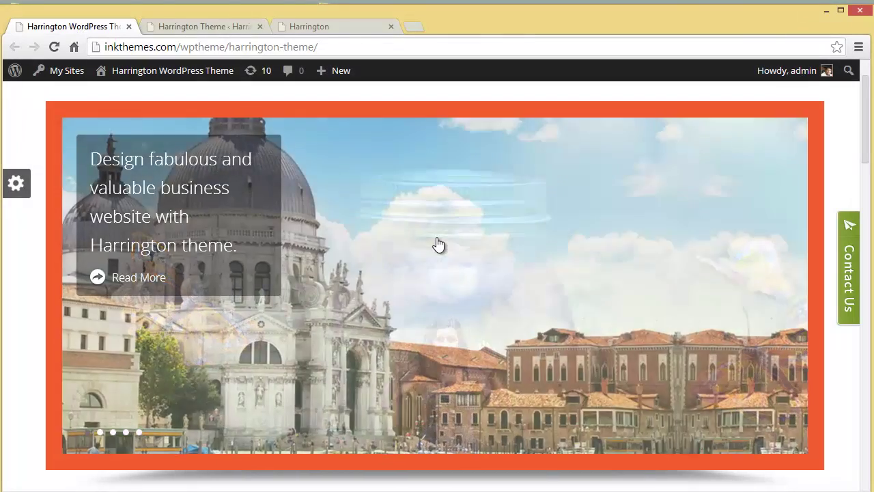
scroll(410, 259, "down", 4)
left_click_drag(250, 276, 712, 275)
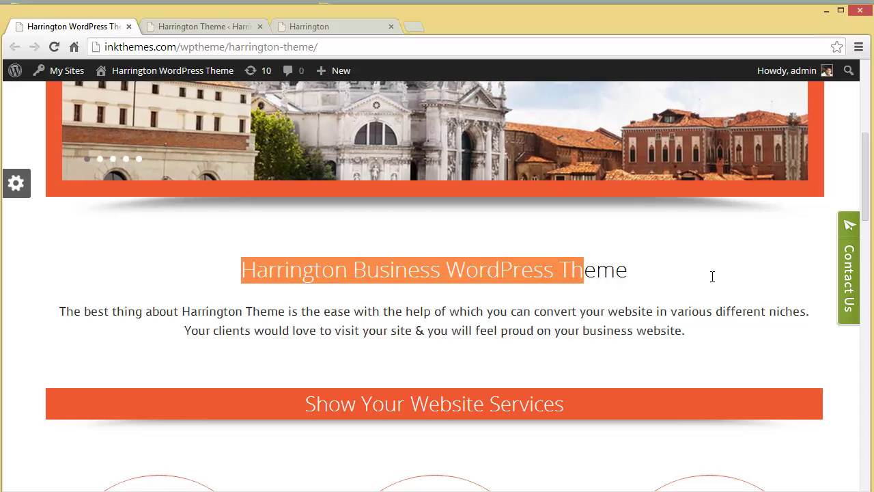
left_click(189, 27)
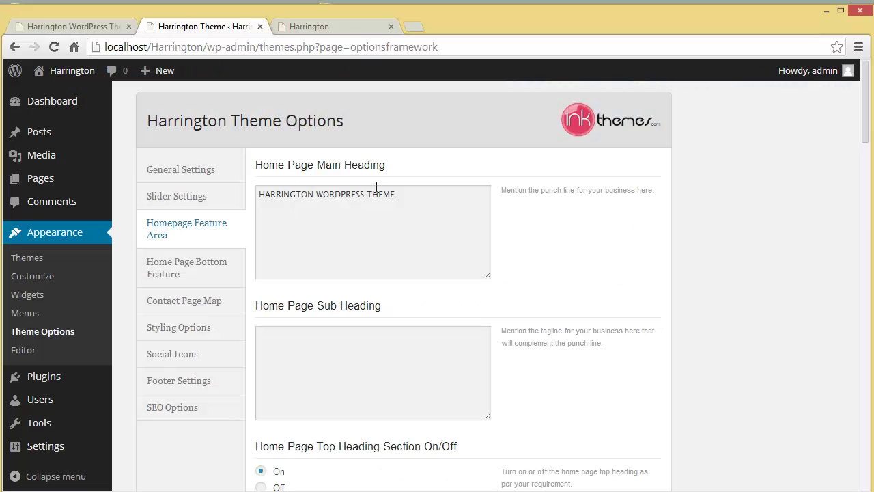
left_click_drag(864, 130, 865, 144)
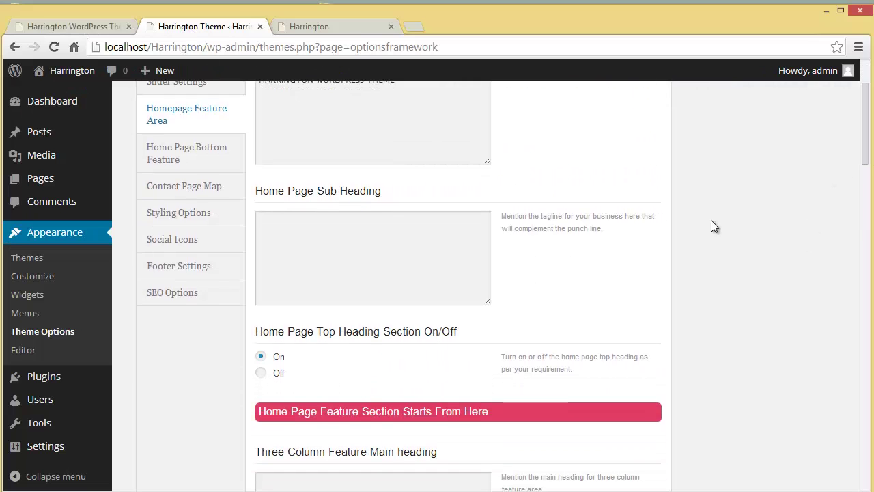
left_click(283, 237)
Step: Compare the Home Page Sub Heading and Three Column Feature Main heading fields with the demo
left_click(101, 29)
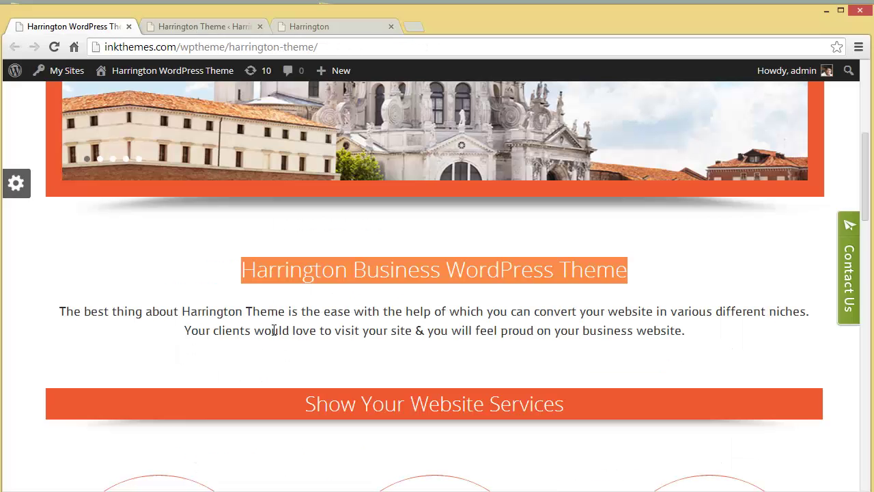
left_click(196, 27)
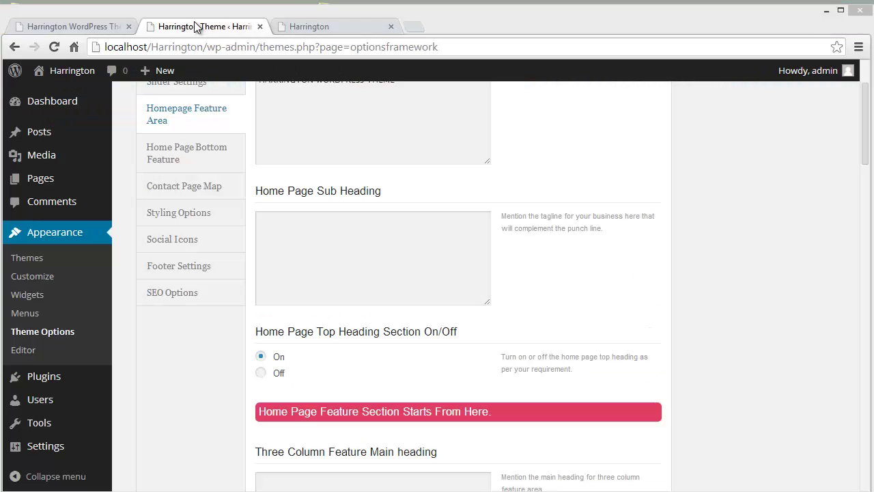
left_click(59, 26)
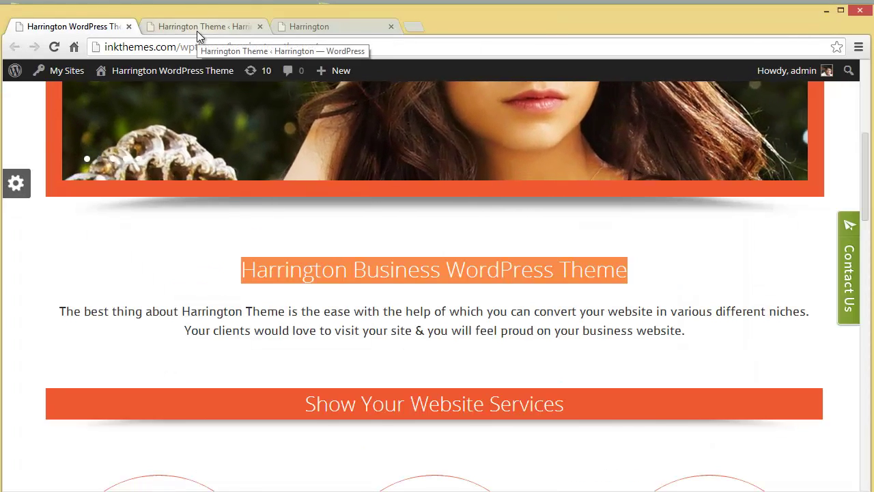
left_click(197, 31)
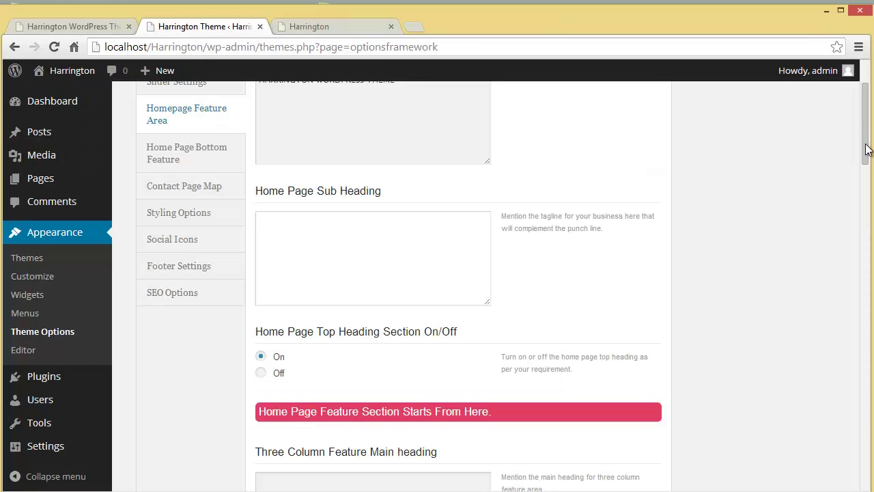
left_click_drag(867, 144, 868, 197)
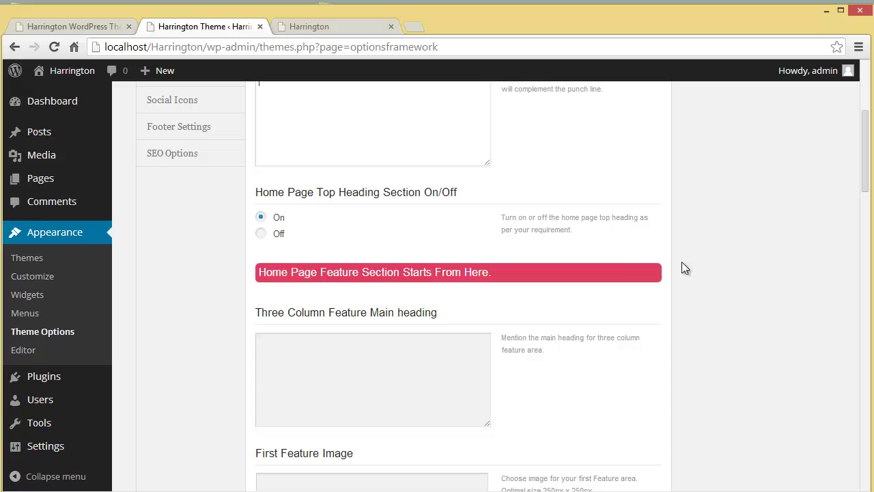
left_click_drag(868, 157, 849, 177)
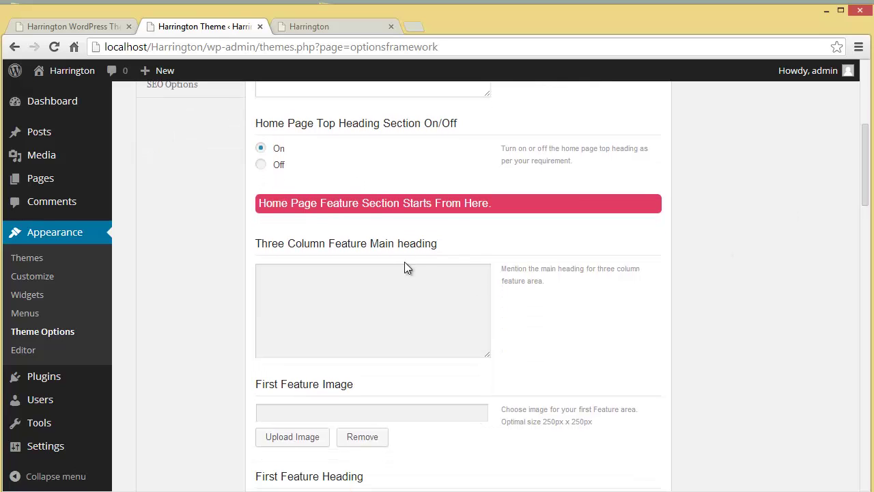
left_click(89, 26)
scroll(348, 360, "down", 3)
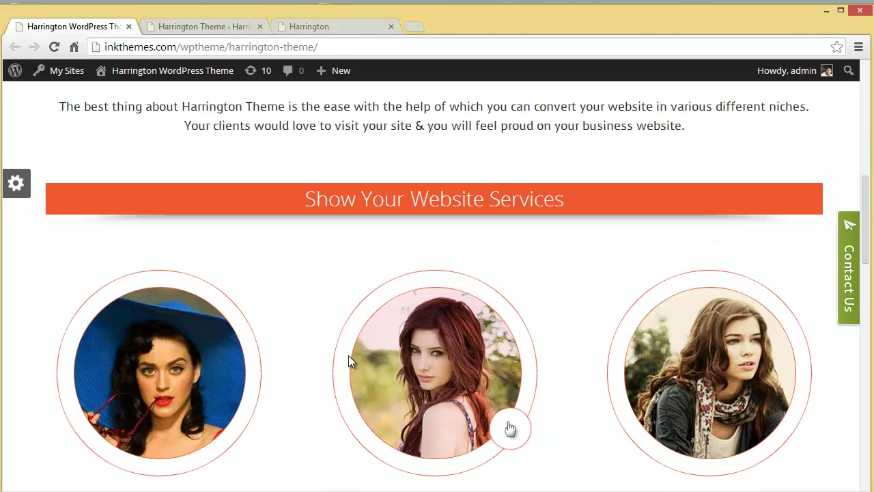
key("ctrl+Tab")
left_click(367, 327)
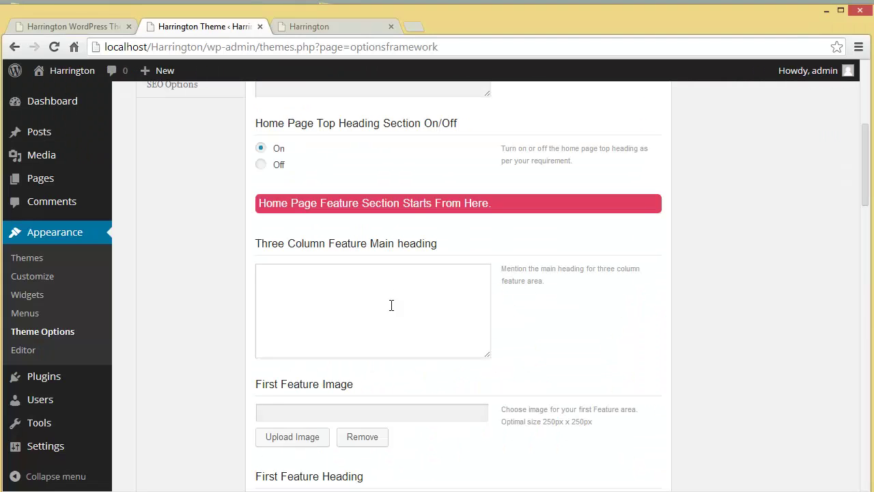
key("ctrl+shift+Tab")
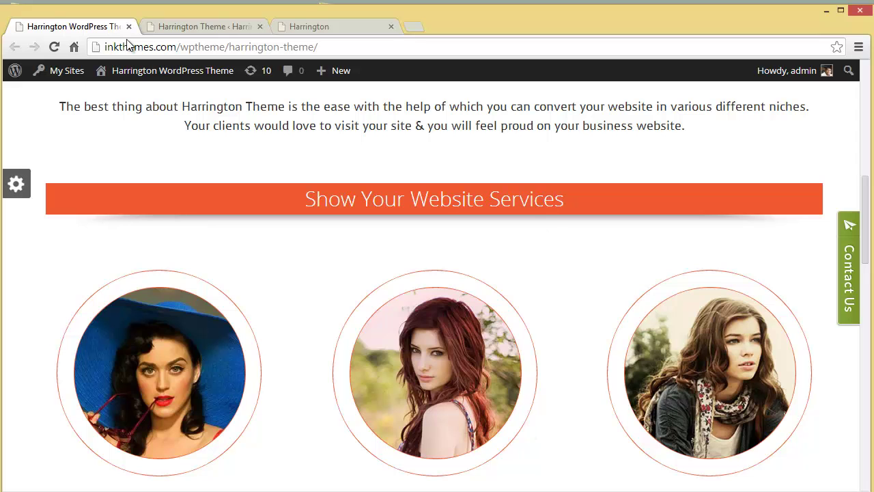
left_click(152, 31)
Step: Compare the First Feature Heading field with the demo's Casual Apparel column heading
scroll(399, 332, "down", 1)
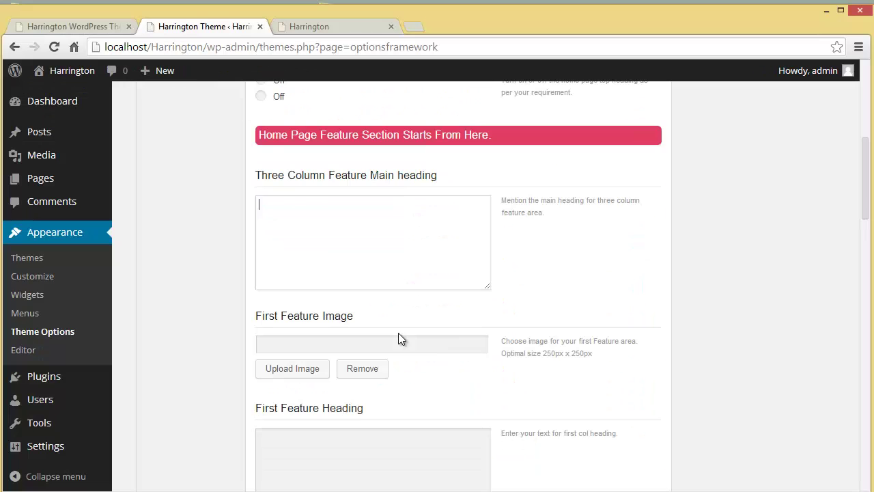
scroll(321, 360, "down", 1)
scroll(321, 359, "down", 1)
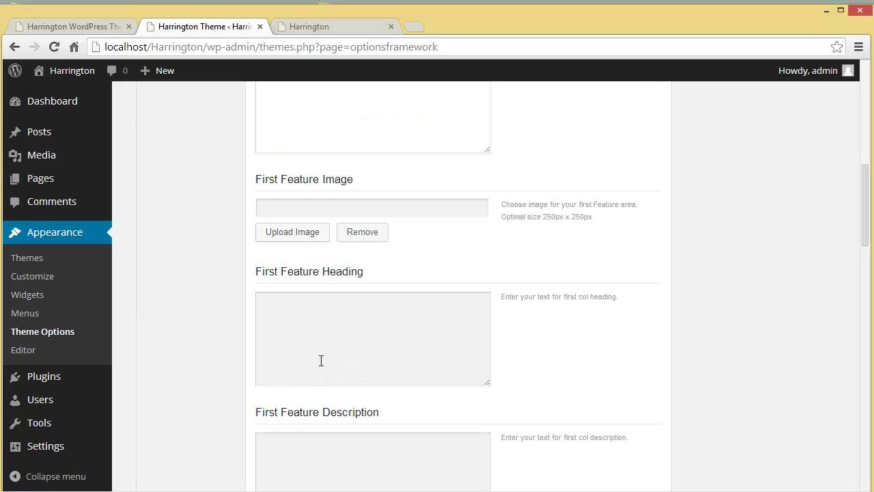
left_click(321, 361)
left_click(100, 25)
scroll(179, 452, "down", 2)
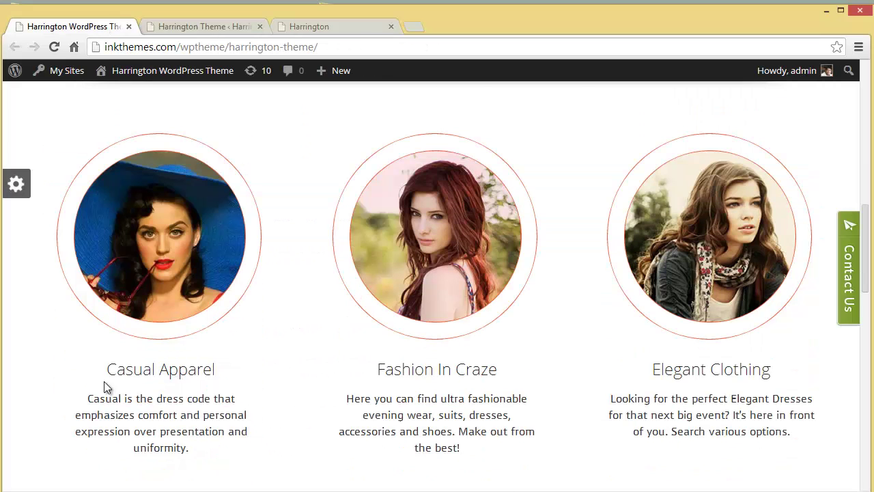
left_click_drag(104, 374, 250, 375)
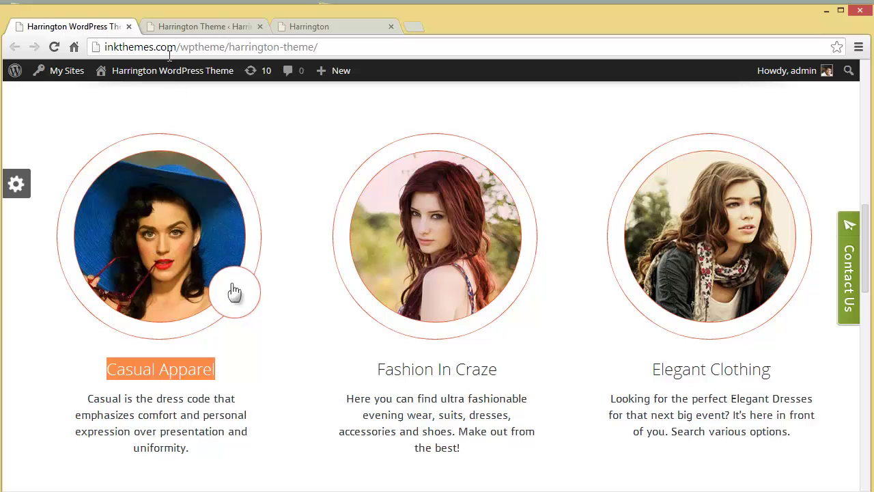
left_click(171, 25)
Step: Compare the First Feature Description with the demo's Casual Apparel paragraph, then scroll back up
scroll(300, 262, "down", 2)
left_click(300, 318)
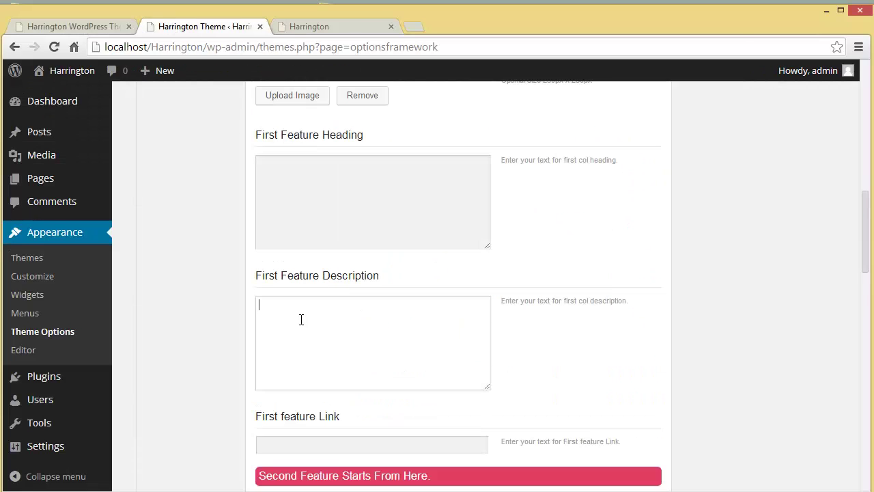
left_click(117, 26)
left_click_drag(86, 261, 212, 316)
left_click(160, 30)
scroll(309, 310, "down", 15)
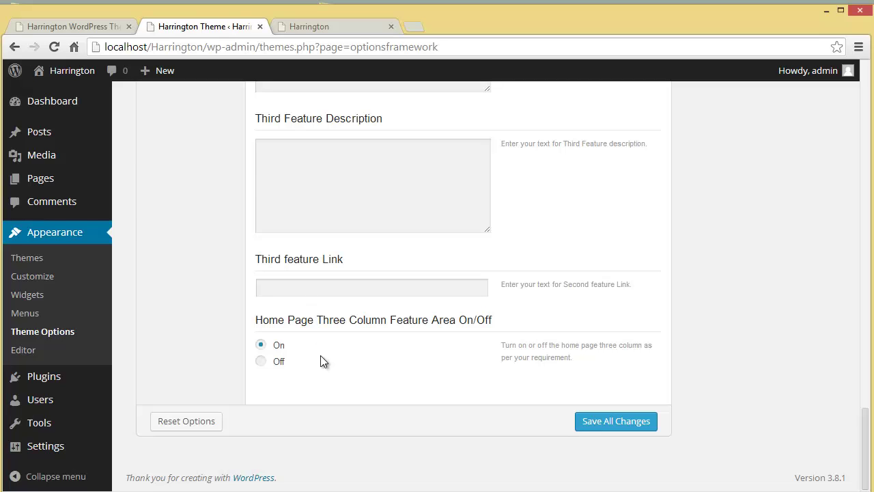
scroll(321, 358, "up", 15)
scroll(320, 355, "up", 5)
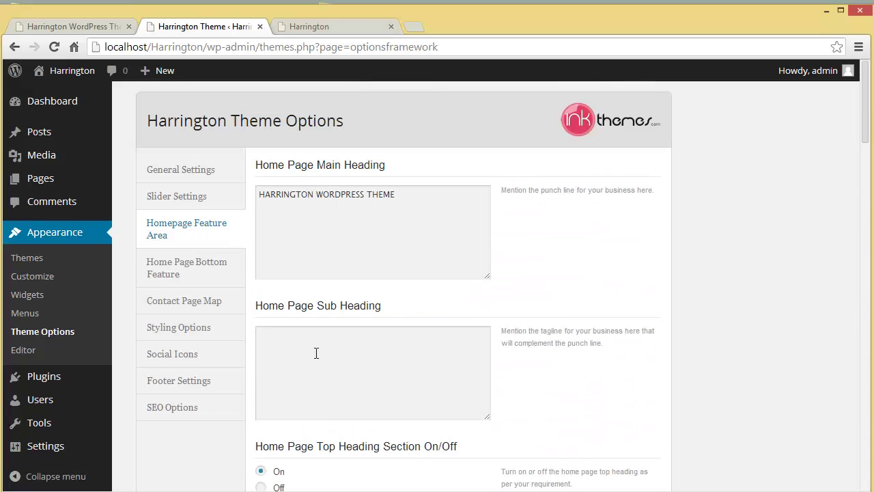
Step: Open Home Page Bottom Feature and compare the Blog Heading Text with the demo
left_click(176, 269)
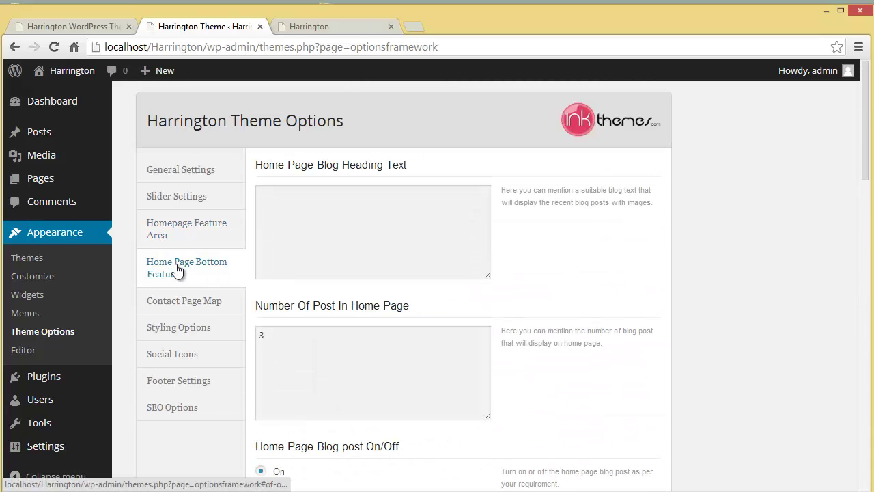
left_click(322, 270)
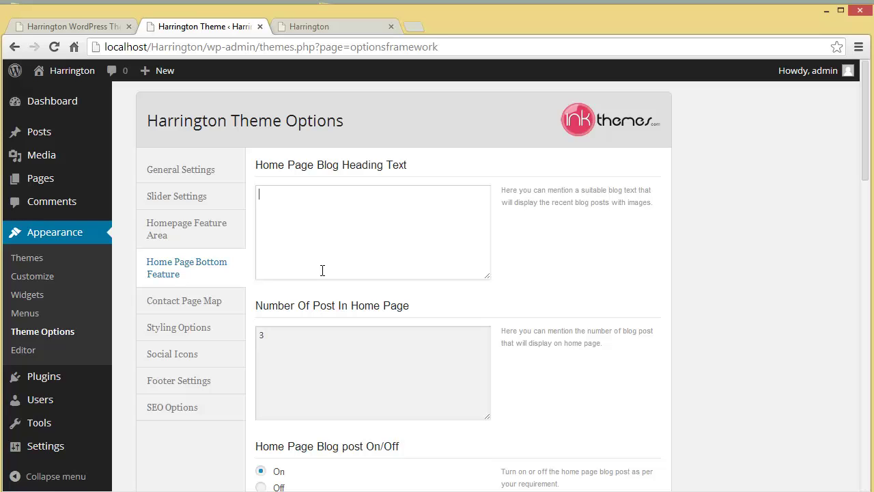
left_click(104, 28)
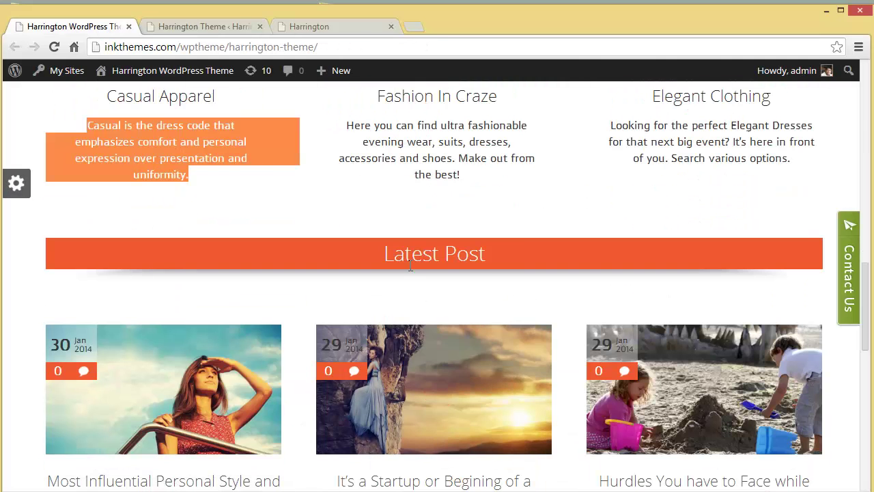
left_click(211, 25)
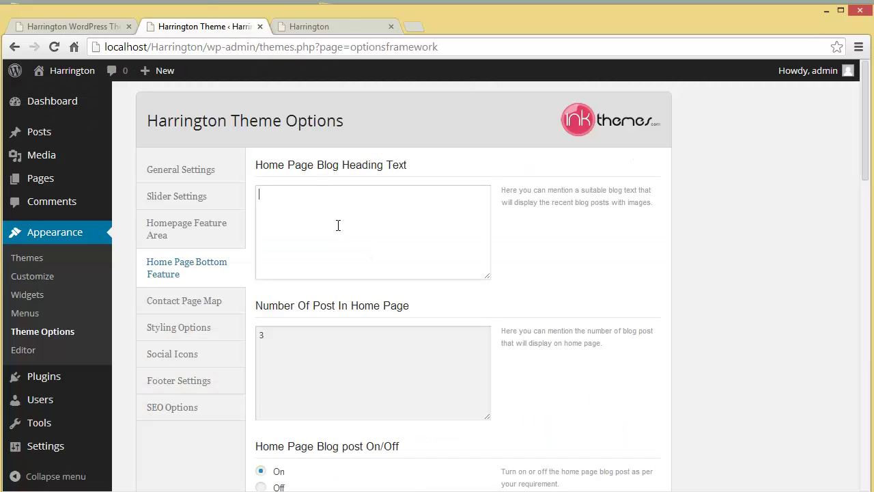
Step: Check Number Of Post In Home Page (3) against the demo, then scroll to Client Testimonial
scroll(338, 226, "down", 1)
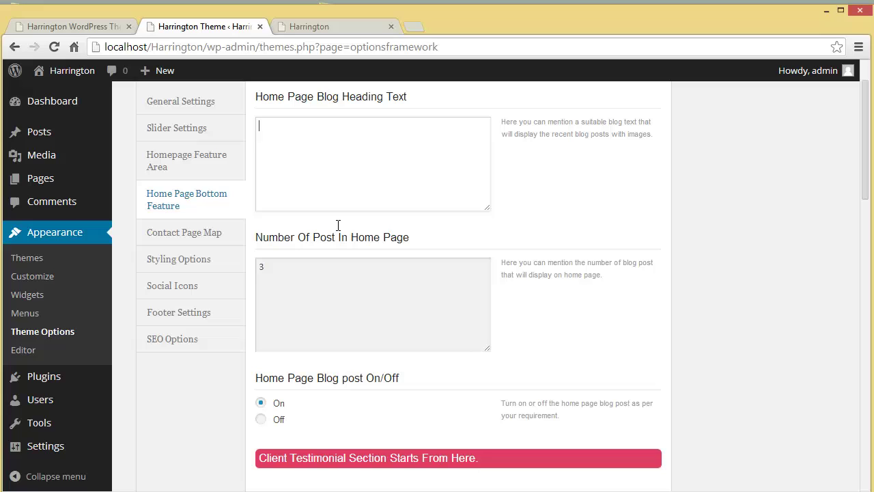
left_click(325, 277)
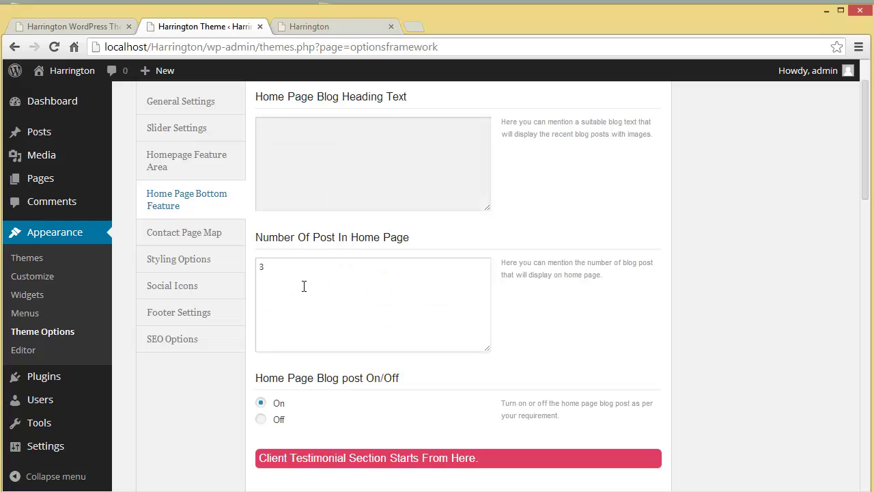
left_click(85, 27)
scroll(286, 285, "down", 2)
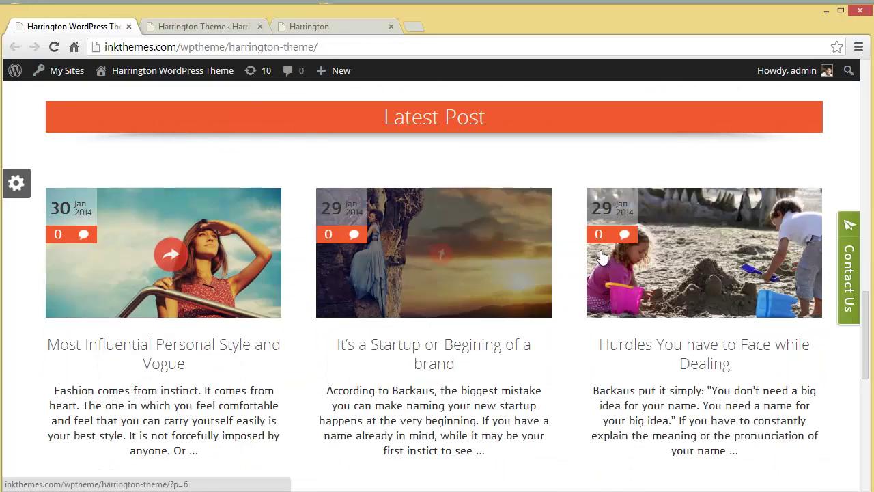
left_click(201, 26)
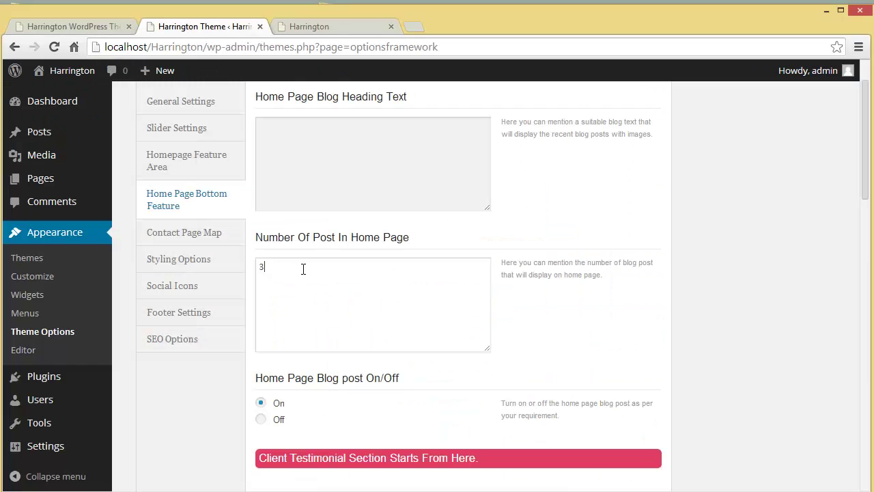
scroll(303, 269, "down", 1)
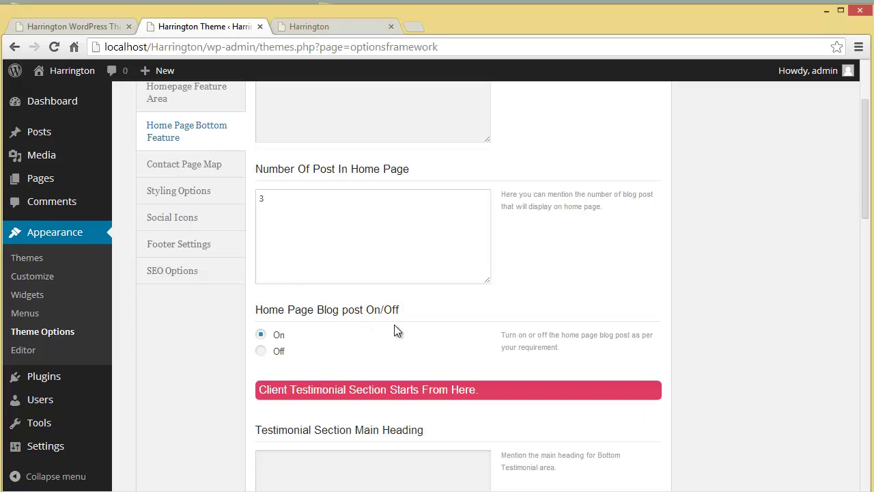
scroll(389, 325, "down", 1)
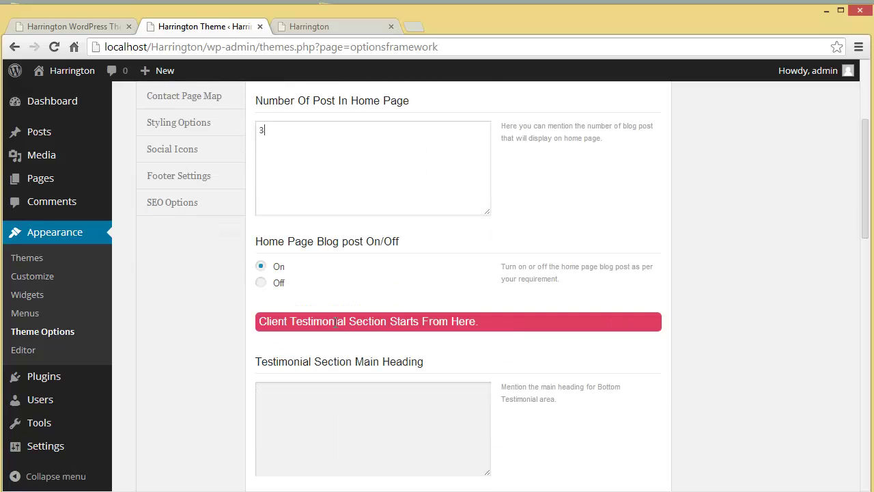
scroll(380, 381, "down", 2)
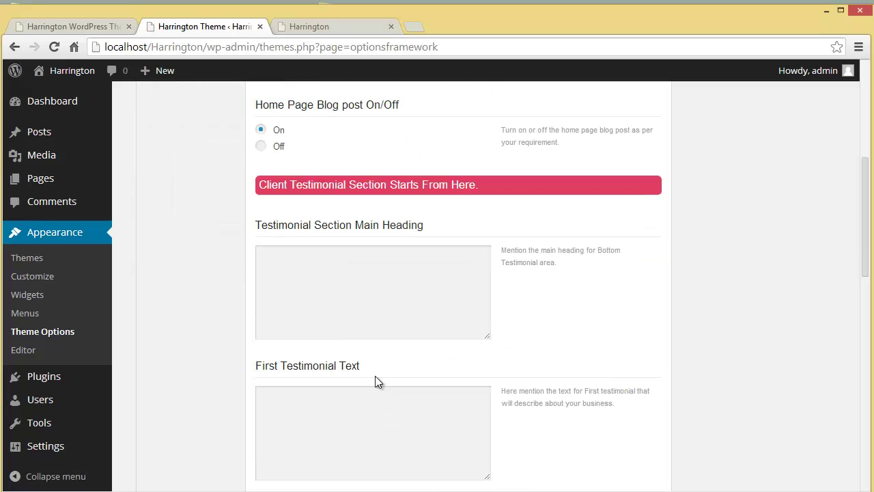
Step: View the demo's Our Client's Opinion testimonials and locate the Testimonial Section Main Heading field
left_click(61, 26)
scroll(253, 273, "down", 1)
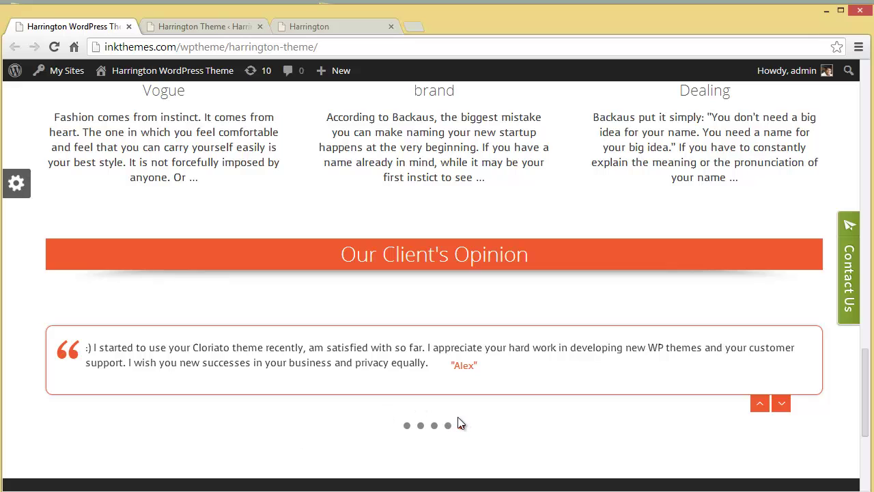
left_click(172, 31)
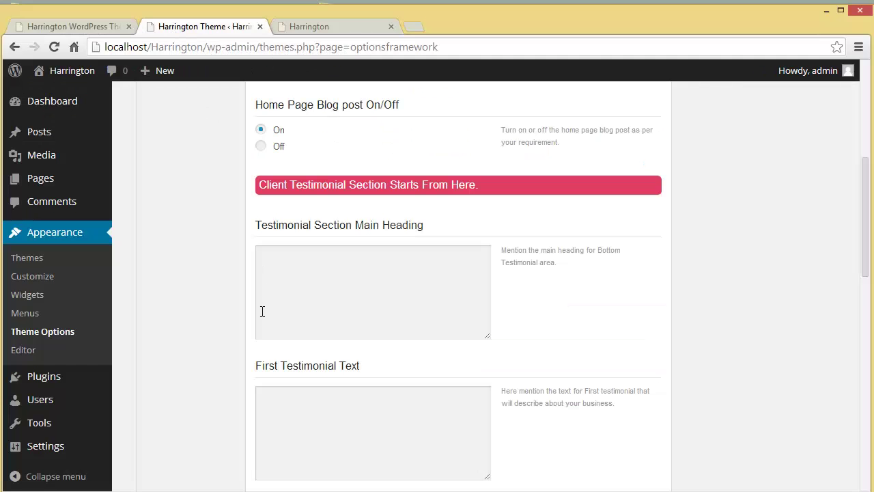
scroll(262, 312, "down", 2)
scroll(262, 312, "down", 5)
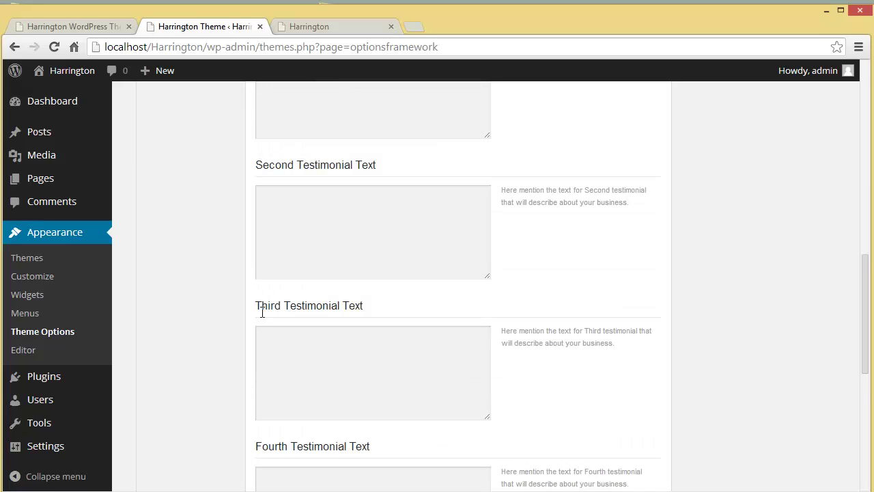
scroll(262, 312, "up", 6)
scroll(262, 308, "up", 1)
left_click(263, 303)
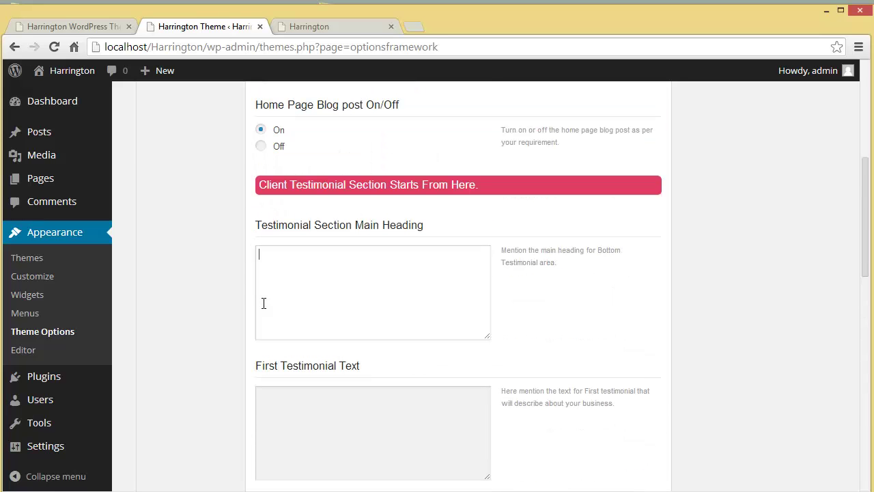
Step: Recheck the demo testimonials against the fields, then bring up the Contact Page Map section
left_click(97, 27)
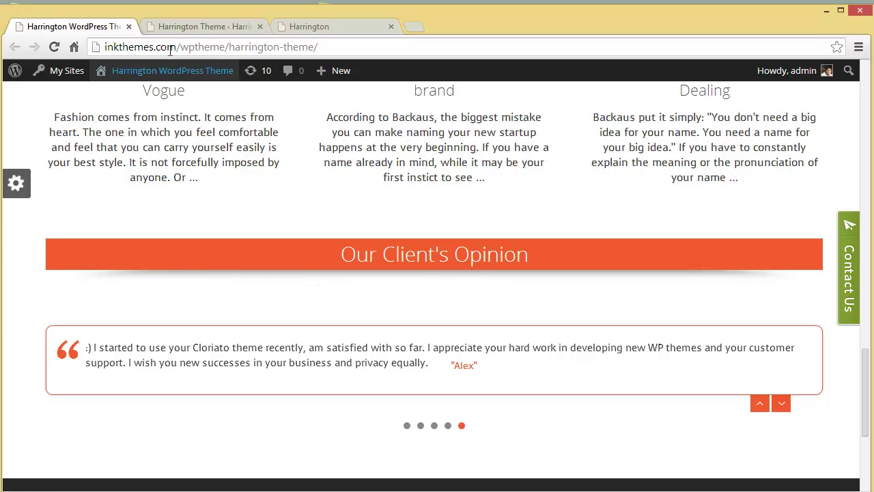
left_click(172, 26)
scroll(297, 294, "down", 9)
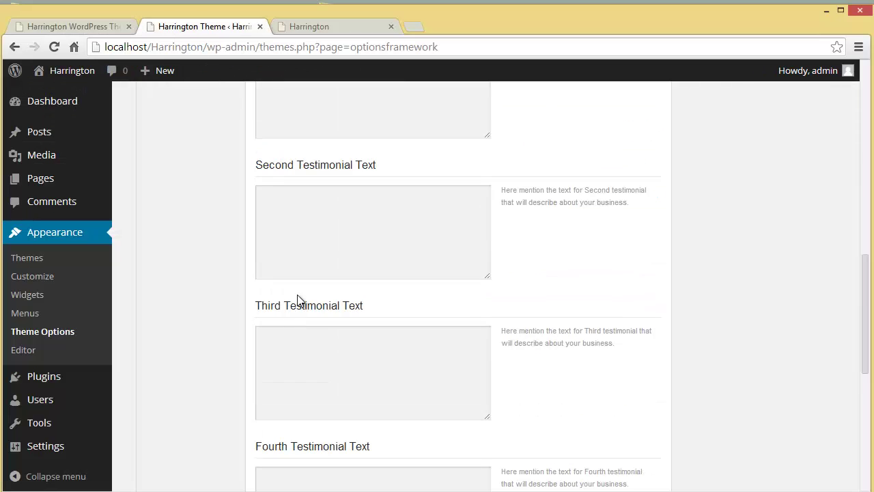
scroll(297, 295, "down", 3)
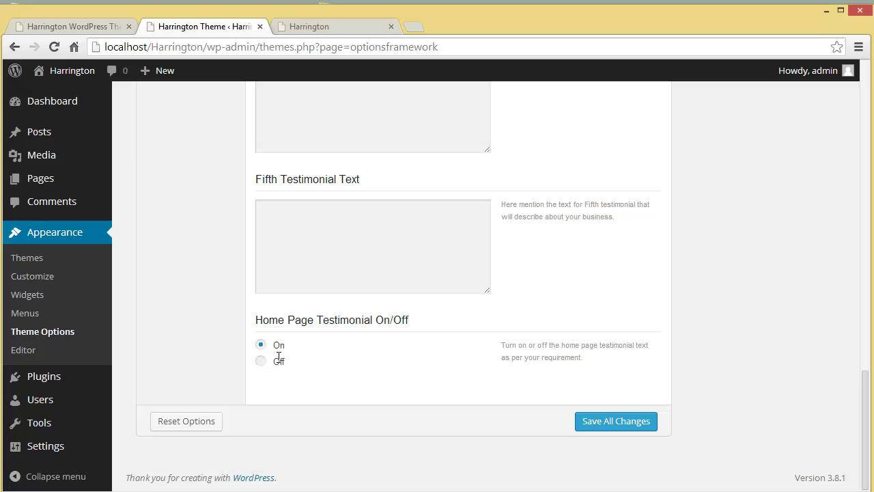
scroll(277, 357, "up", 12)
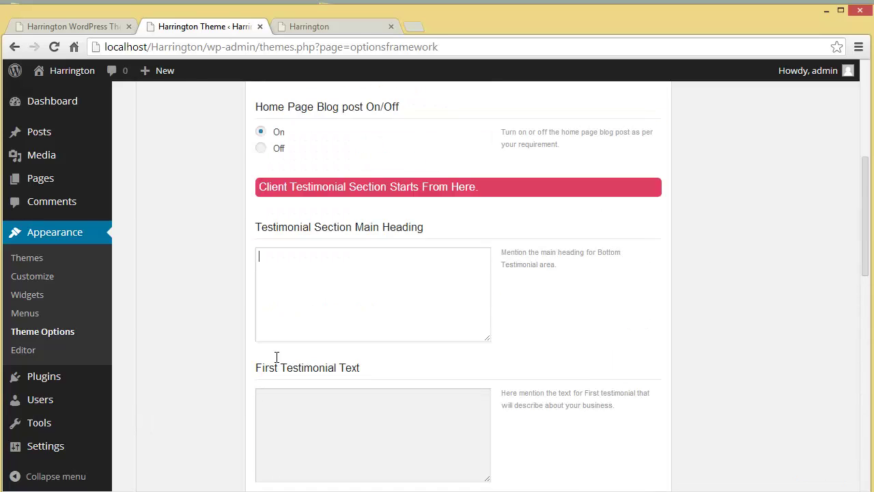
left_click(194, 247)
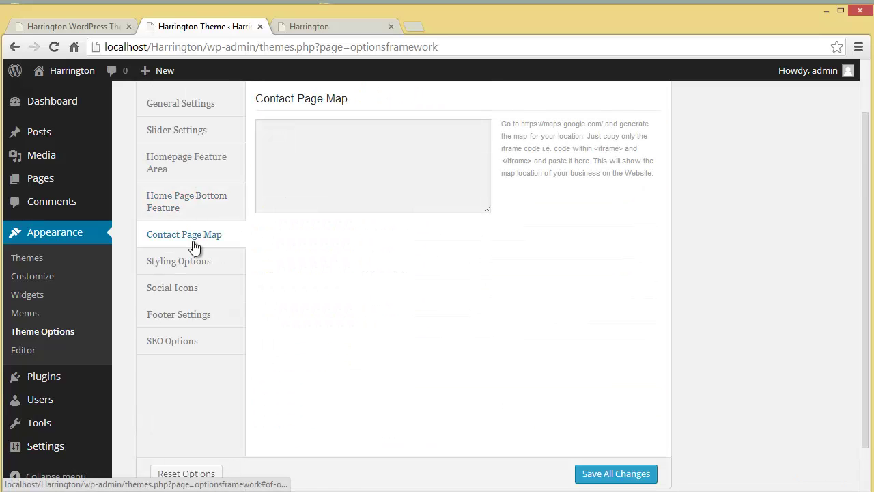
Step: Compare the empty Contact Page Map field with the map on the demo's Contact Us page
left_click(314, 183)
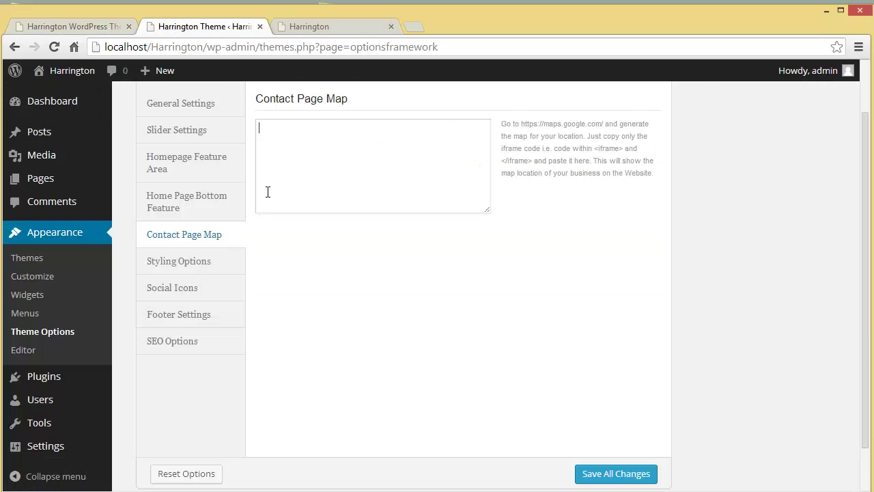
left_click(75, 21)
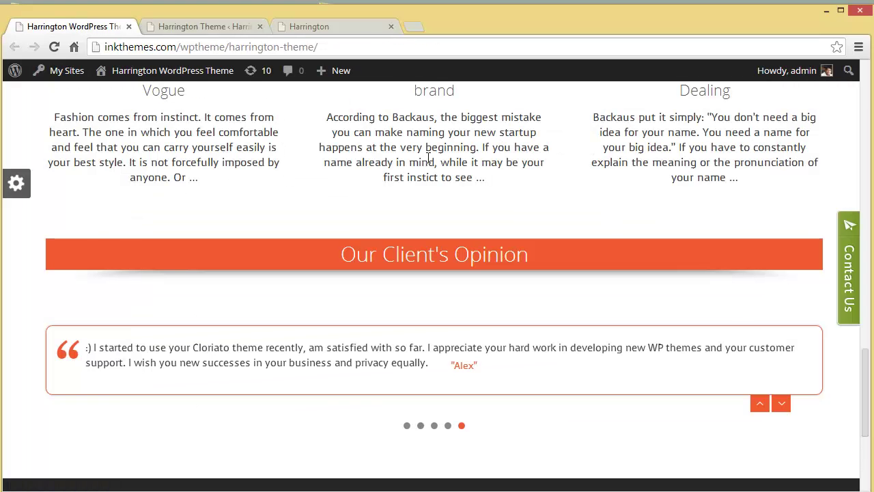
scroll(798, 380, "up", 5)
scroll(798, 375, "up", 10)
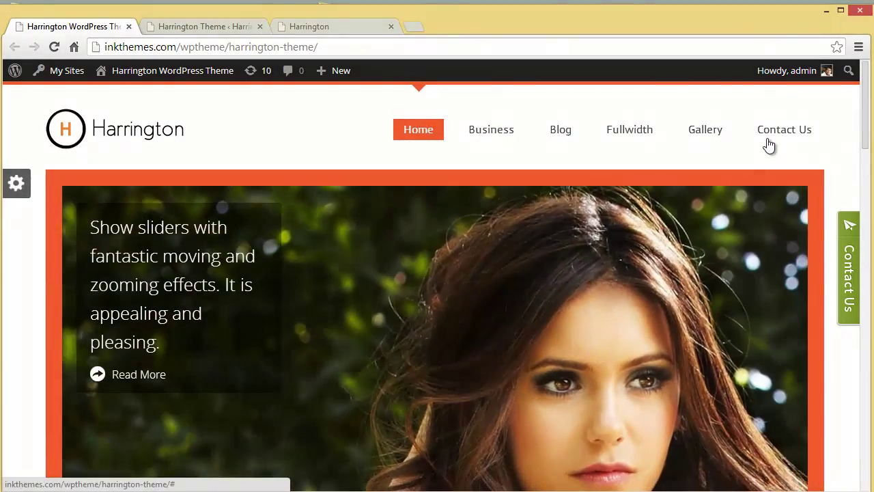
left_click(767, 138)
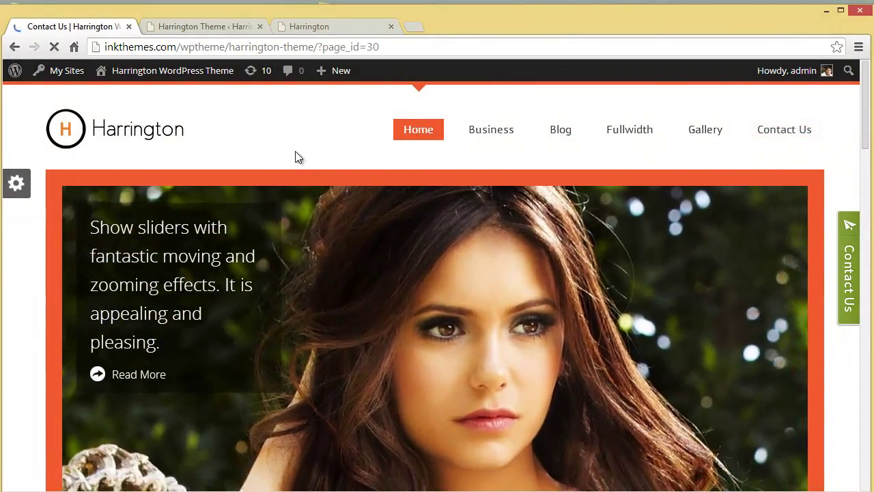
scroll(550, 301, "down", 8)
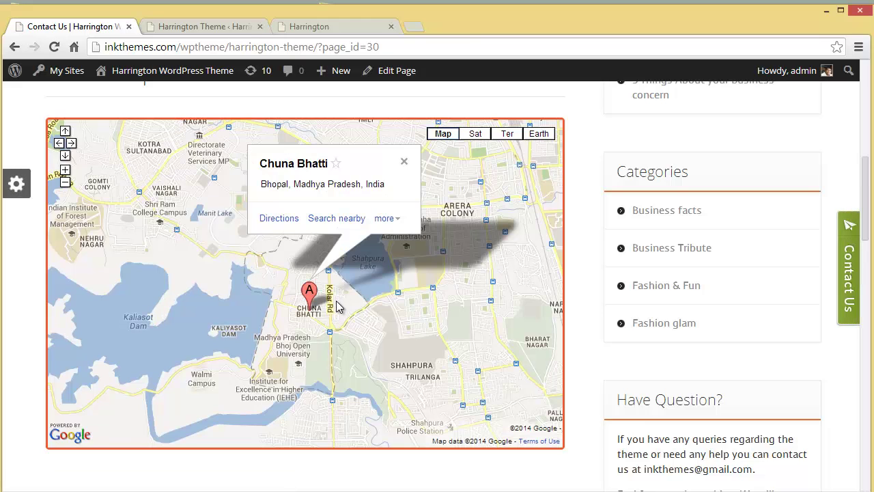
left_click(207, 27)
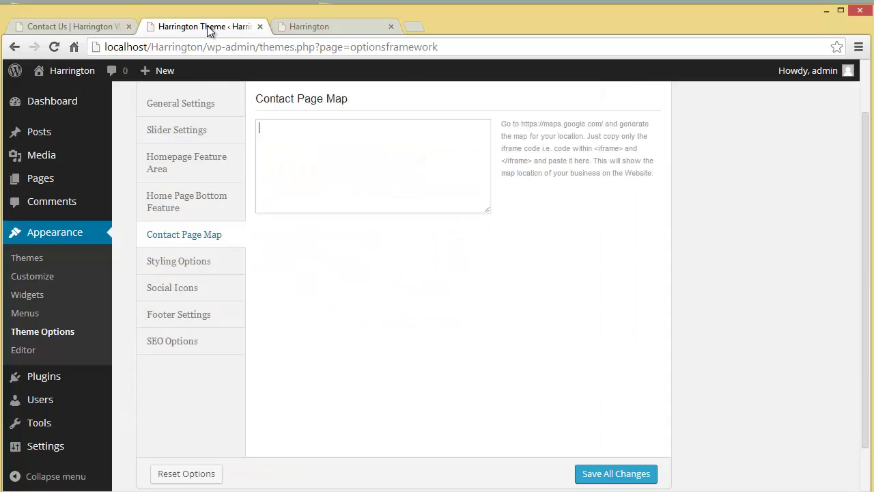
Step: Recheck the demo map, then show Styling Options with the tealgreen Theme Stylesheet
left_click(105, 32)
scroll(252, 337, "up", 3)
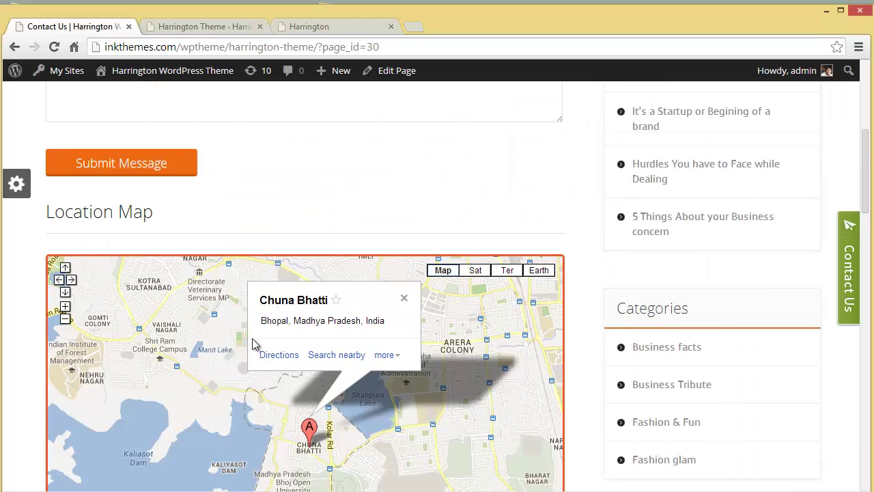
left_click(189, 32)
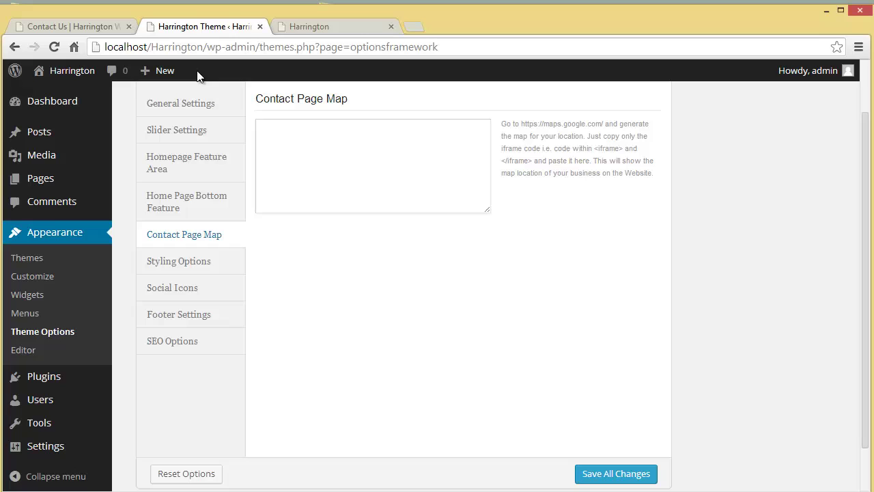
left_click(208, 269)
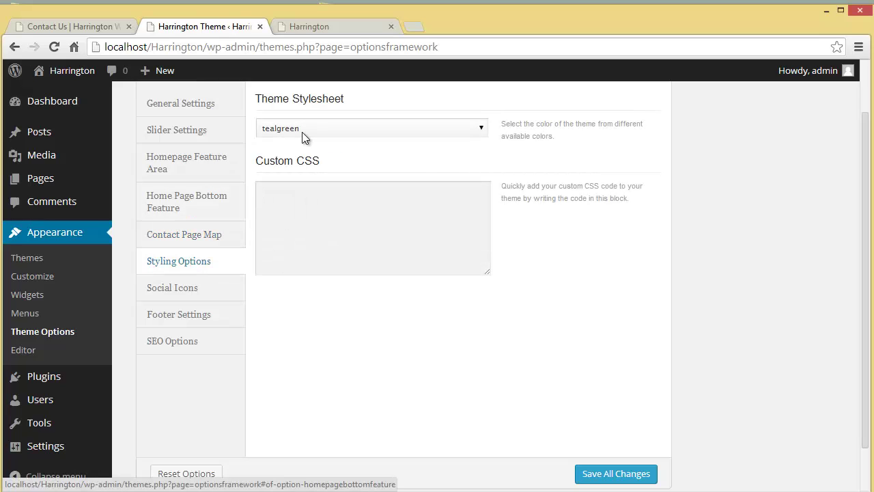
Step: Keep the tealgreen stylesheet, then preview the demo Contact Us page in green, blue, dark grey and teal
left_click(304, 129)
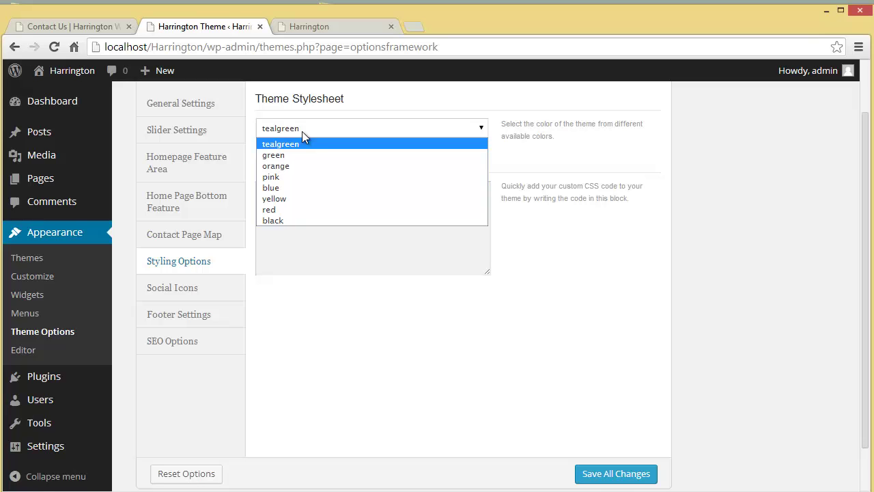
left_click(302, 131)
left_click(102, 26)
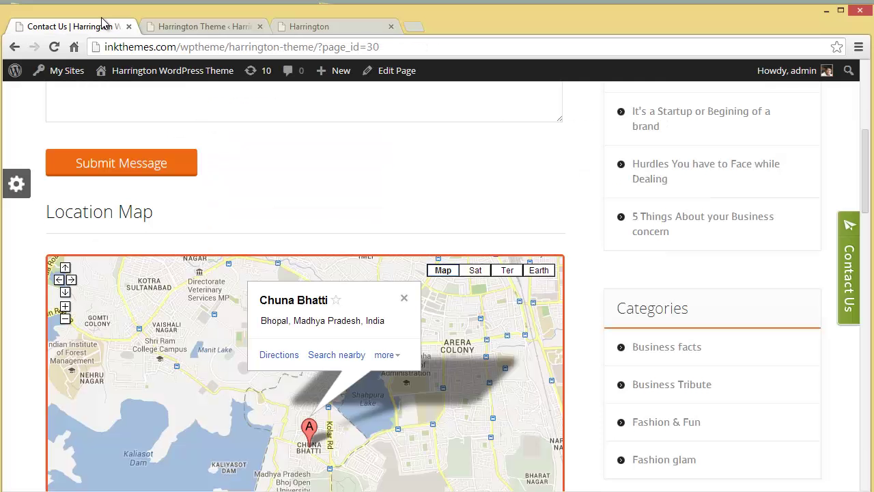
left_click(27, 188)
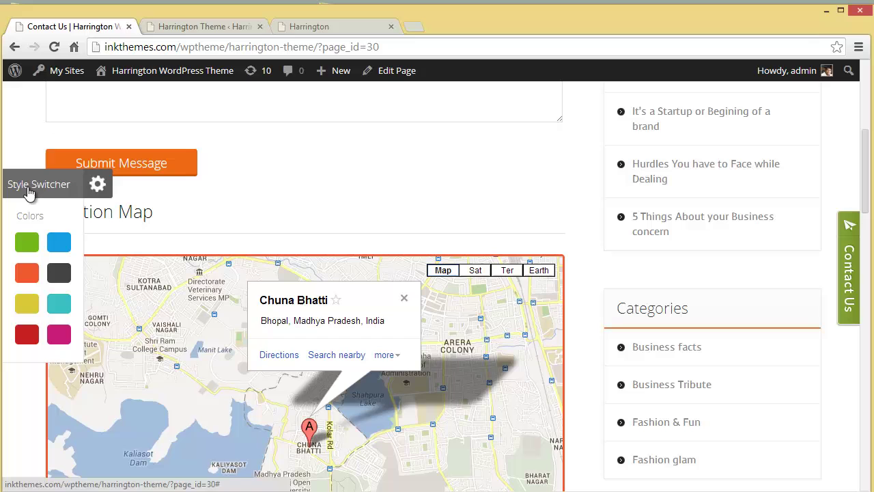
left_click(28, 243)
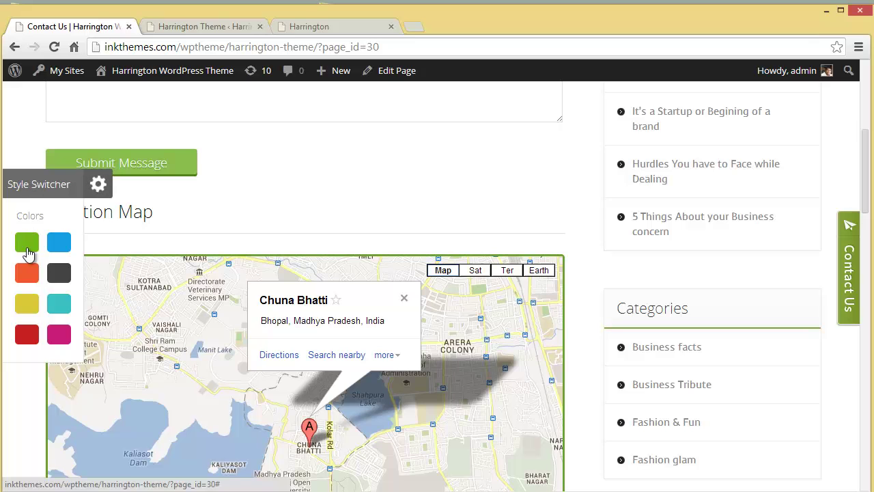
left_click(29, 247)
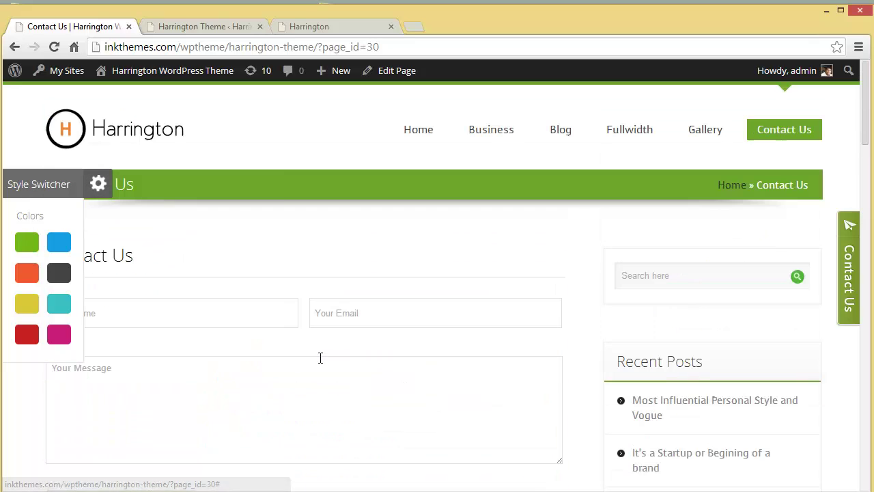
left_click(59, 251)
left_click(61, 276)
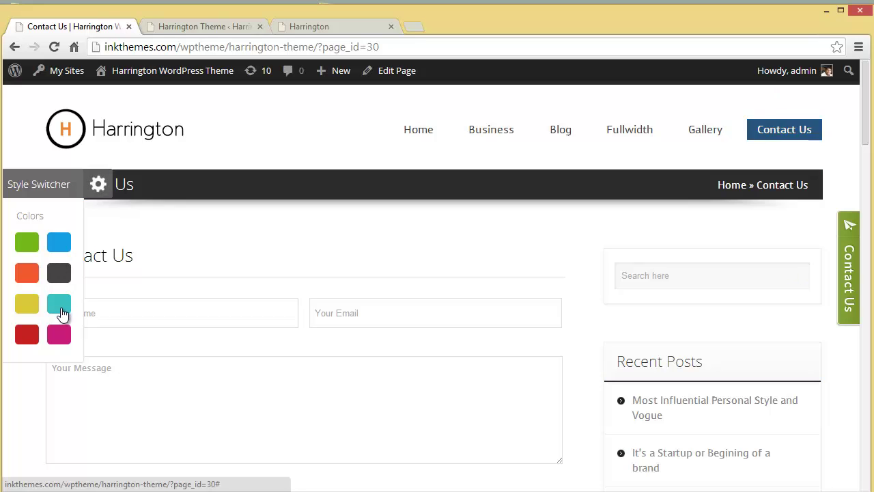
left_click(60, 306)
Step: Preview the demo home page in green, orange, yellow-gold and finally red
left_click(406, 143)
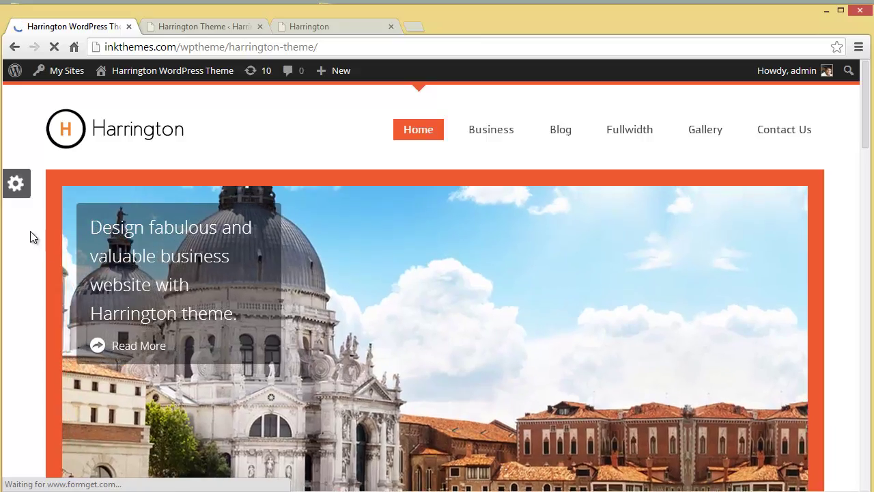
left_click(16, 183)
left_click(28, 245)
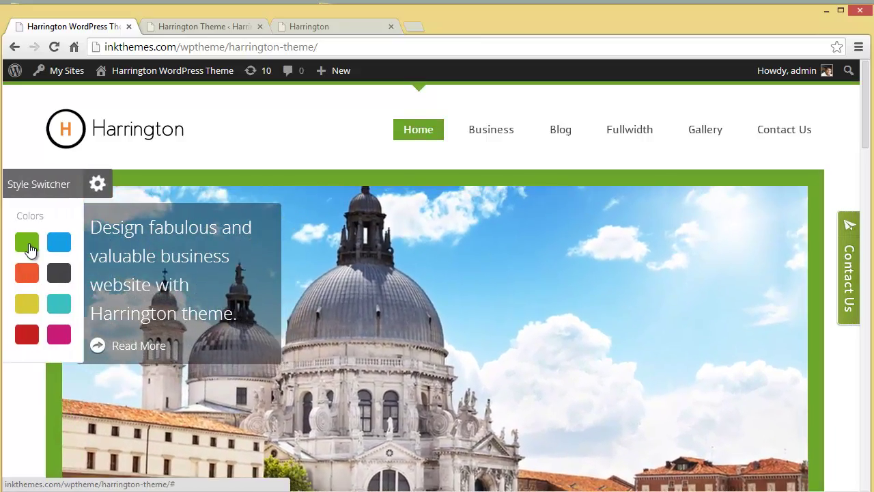
scroll(29, 249, "down", 1)
left_click(27, 274)
left_click(27, 316)
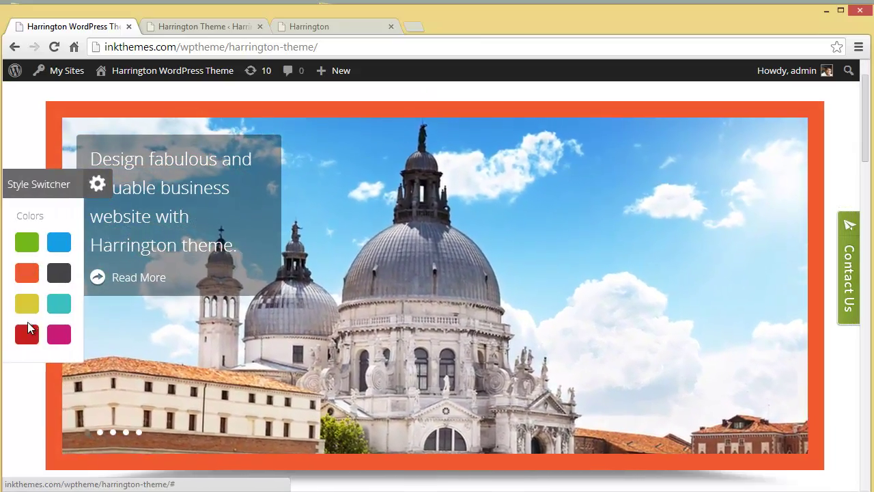
left_click(28, 334)
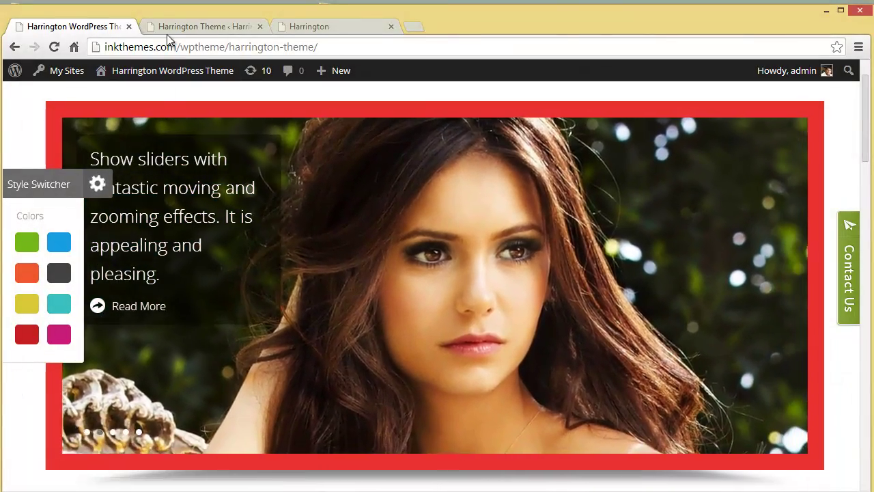
Step: Compare the local Social Icons URL fields with the demo footer's social icons
left_click(168, 31)
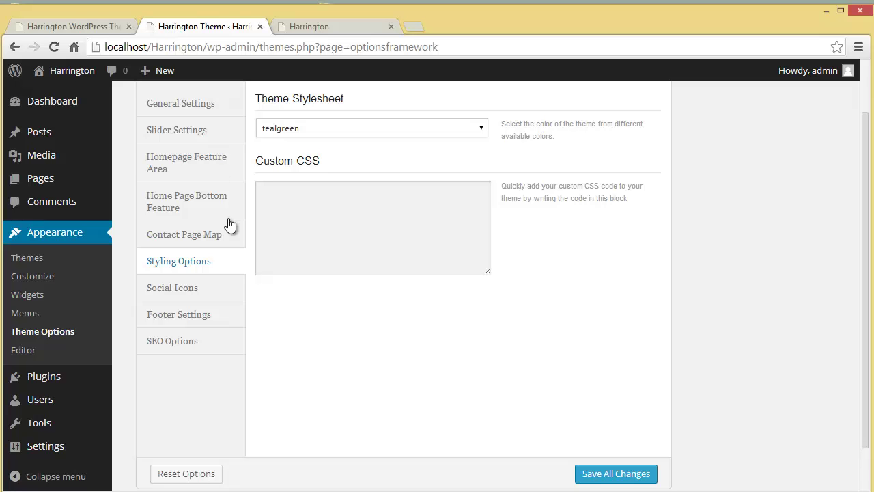
left_click(214, 288)
left_click(83, 26)
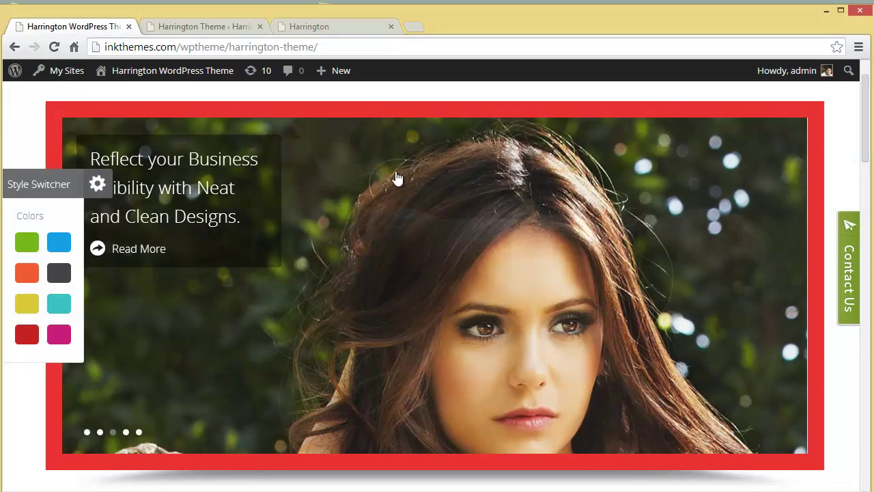
scroll(867, 307, "down", 5)
scroll(872, 355, "down", 10)
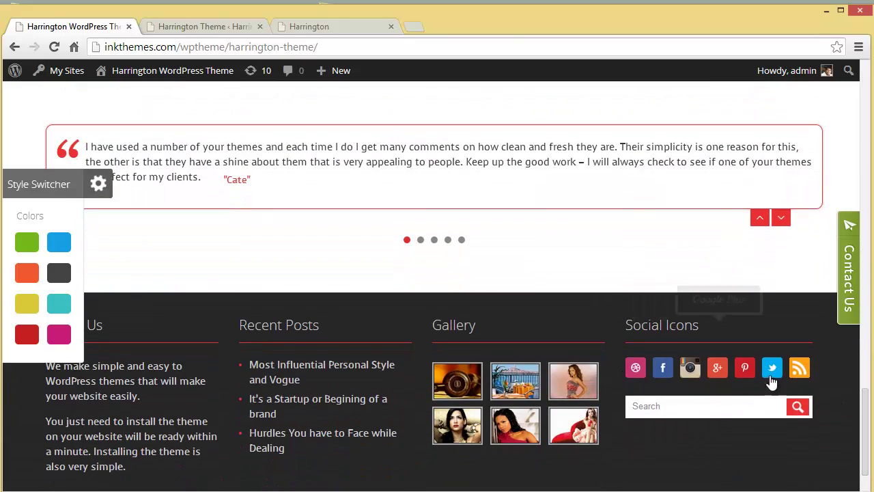
Step: Inspect the Footer Contact Details and Footer Text boxes in the local Footer Settings
left_click(183, 26)
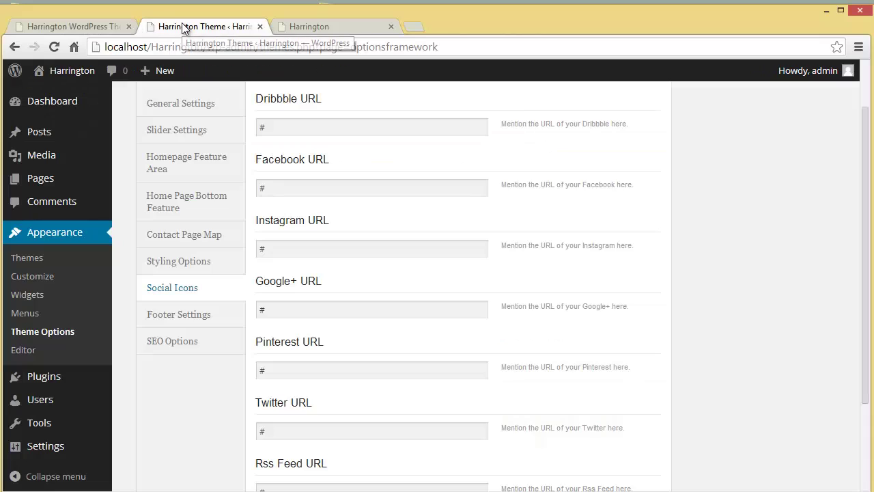
left_click(205, 314)
left_click(232, 282)
left_click(195, 319)
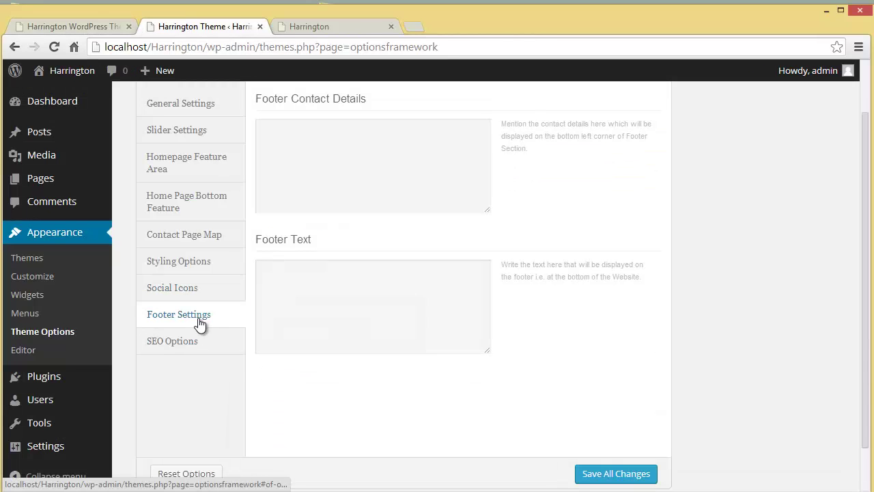
left_click(343, 174)
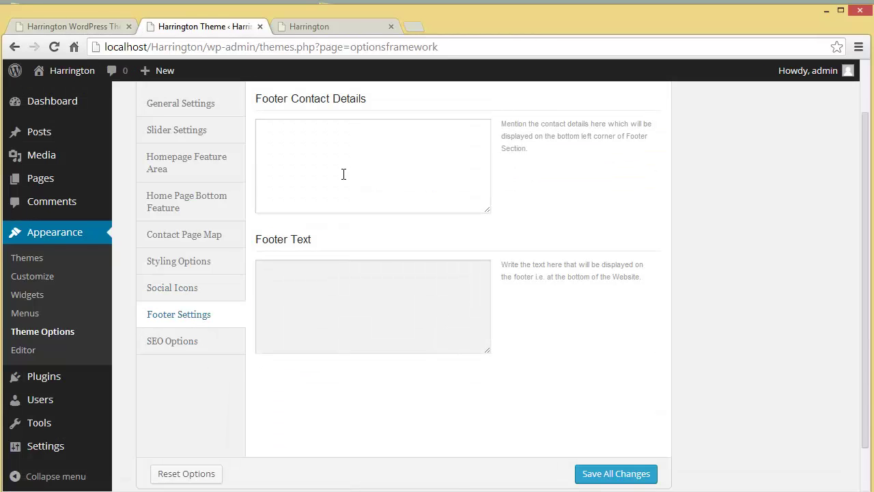
left_click(336, 276)
Step: Highlight the demo's footer reservation line for comparison, then show the local SEO Options
left_click(90, 26)
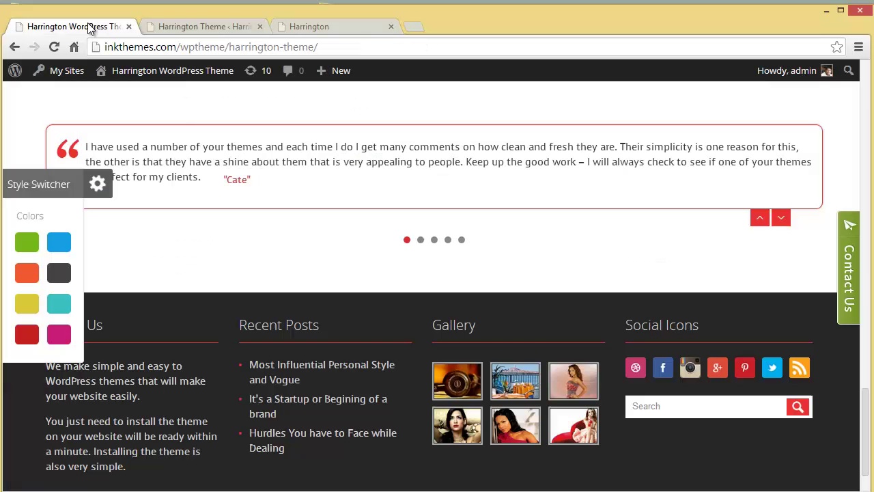
scroll(864, 401, "down", 1)
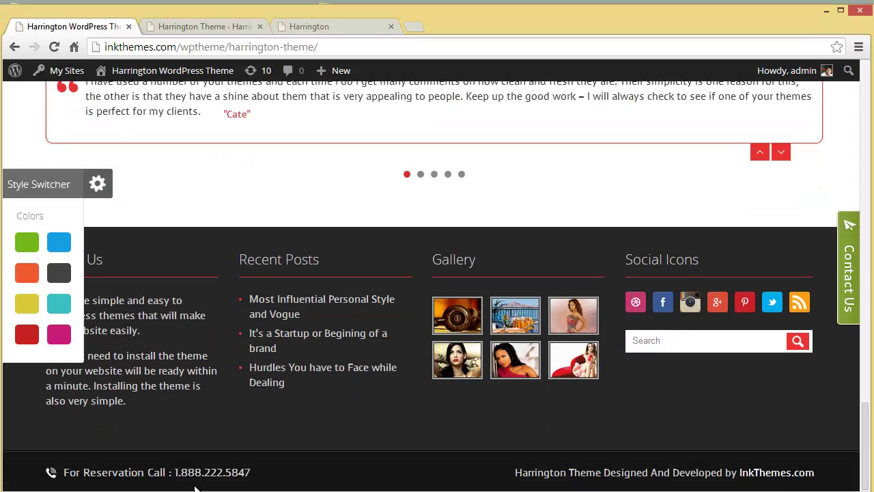
left_click_drag(252, 473, 13, 471)
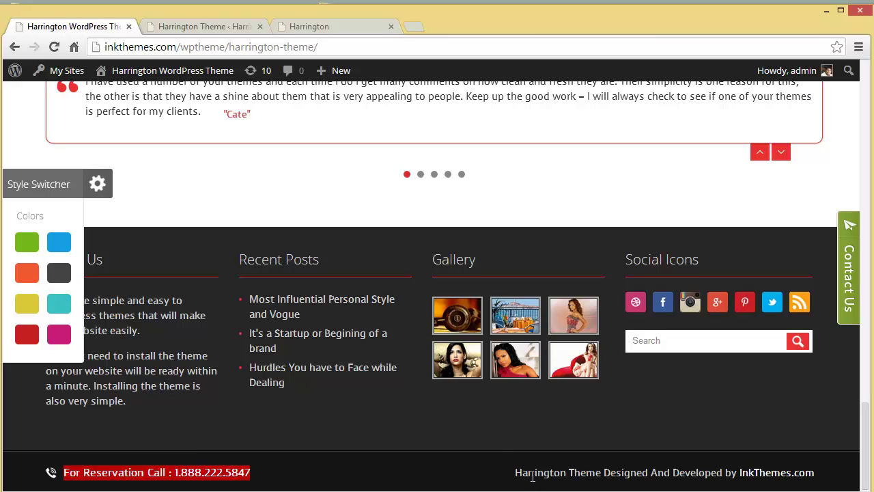
left_click(162, 27)
left_click(174, 344)
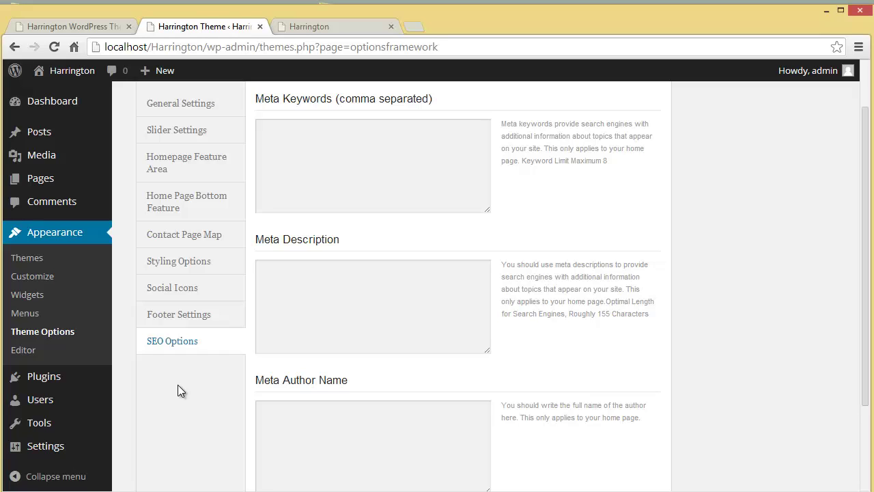
Step: Check the empty Meta Keywords, Meta Description and Meta Author Name boxes
left_click(464, 179)
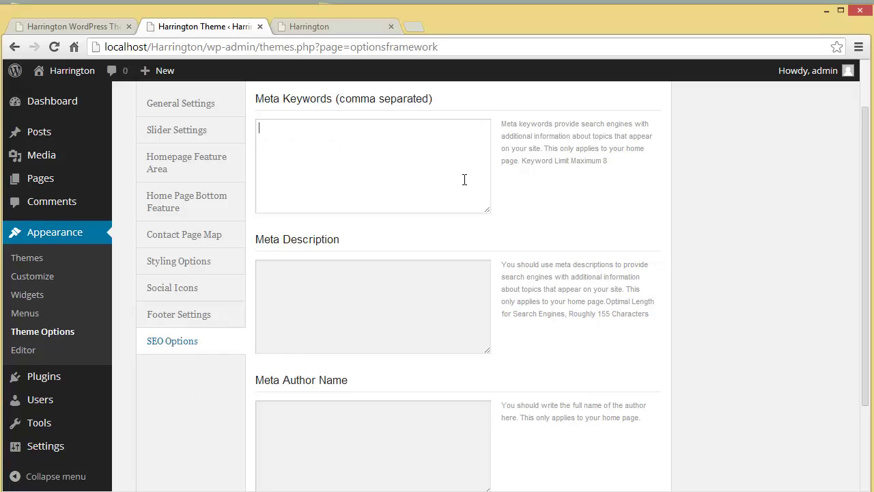
left_click(429, 293)
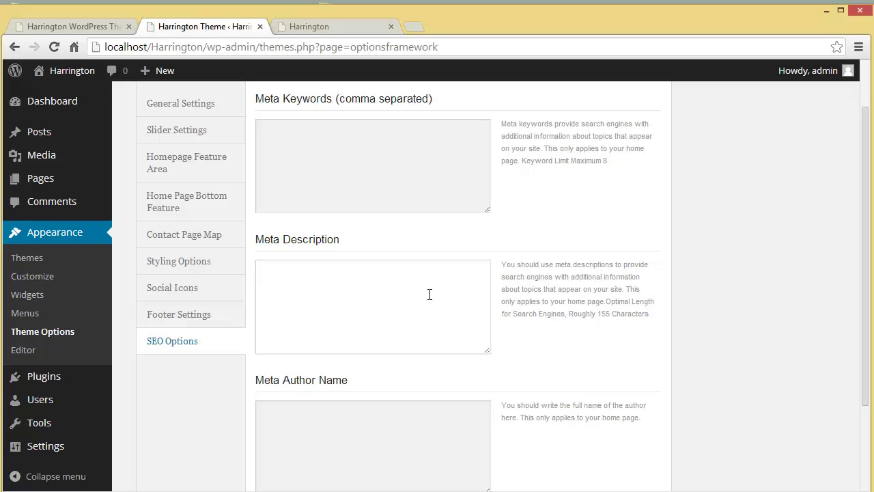
scroll(429, 294, "down", 2)
left_click(421, 304)
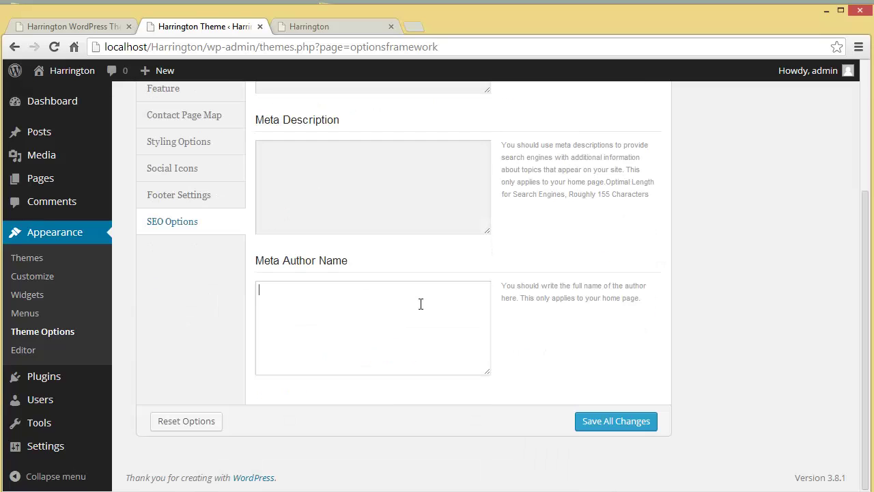
scroll(420, 304, "up", 3)
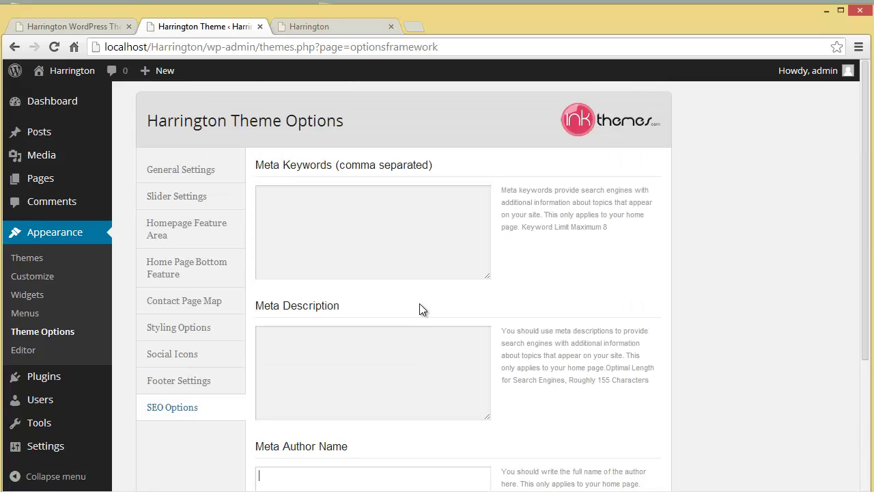
Step: Browse the red-themed demo homepage, back to the top, and collapse the Style Switcher panel
left_click(117, 27)
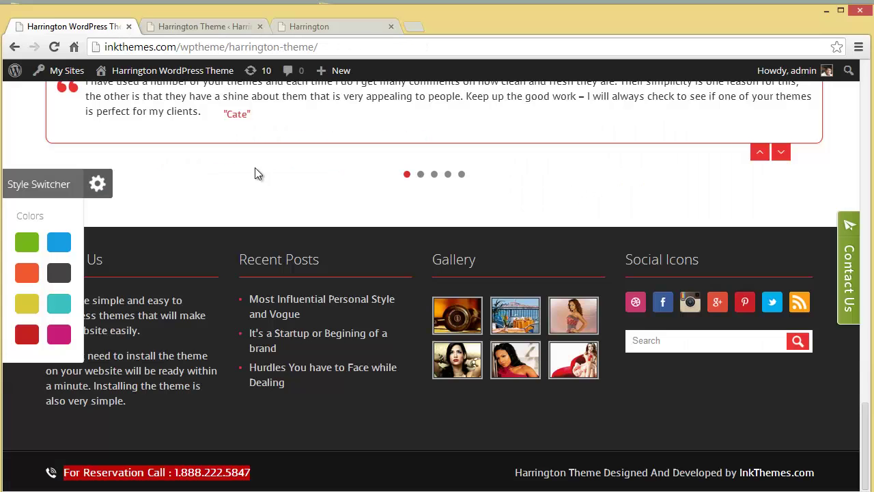
scroll(412, 380, "up", 10)
scroll(411, 380, "up", 8)
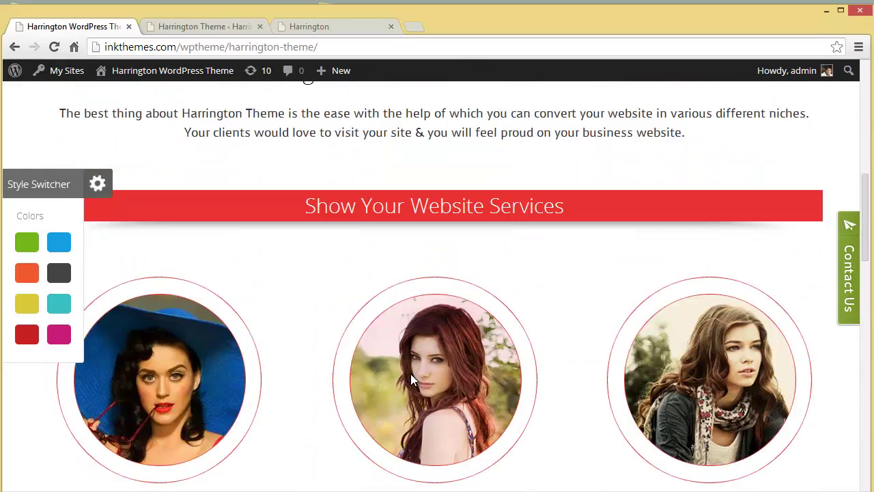
scroll(410, 379, "up", 8)
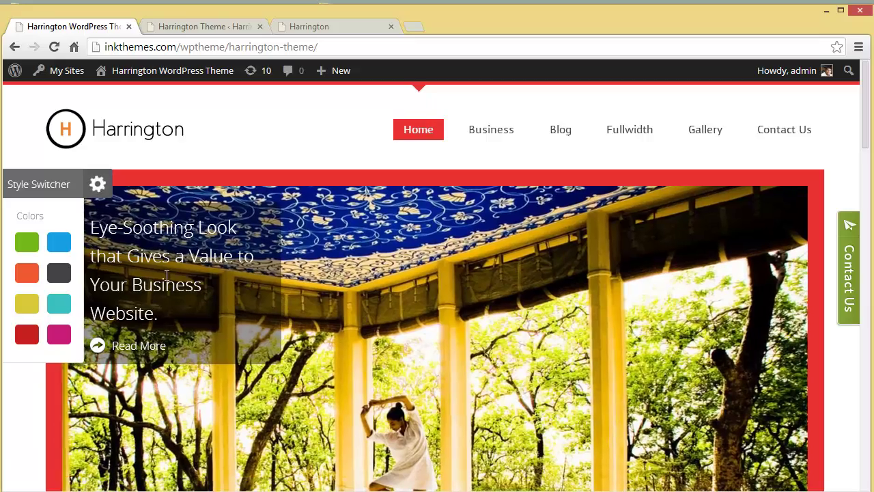
scroll(166, 281, "down", 1)
scroll(166, 279, "down", 4)
scroll(166, 280, "up", 4)
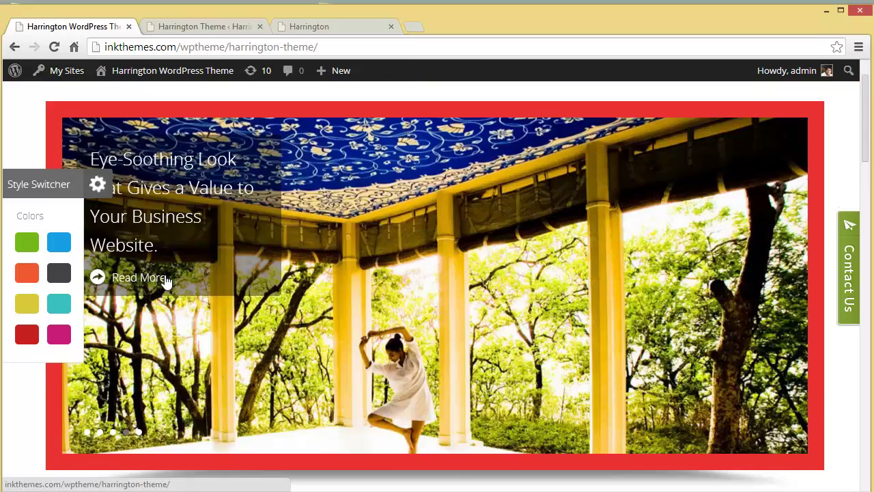
scroll(166, 280, "up", 1)
scroll(166, 280, "down", 4)
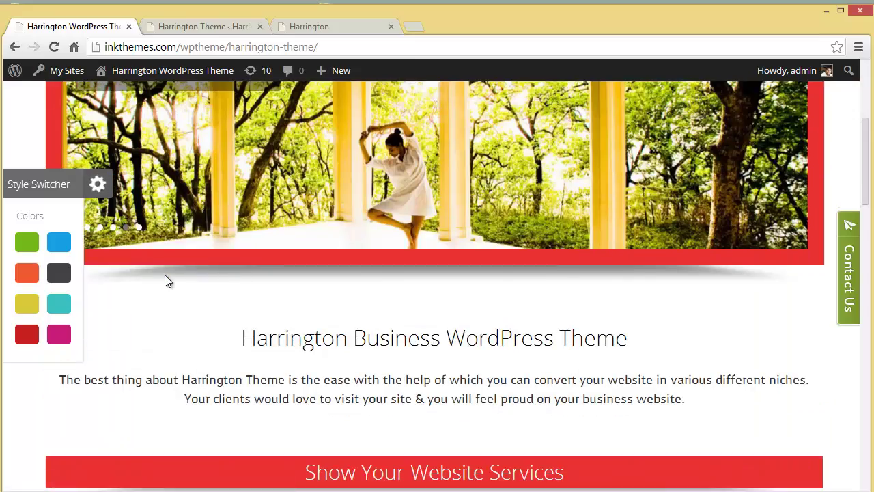
scroll(558, 355, "down", 5)
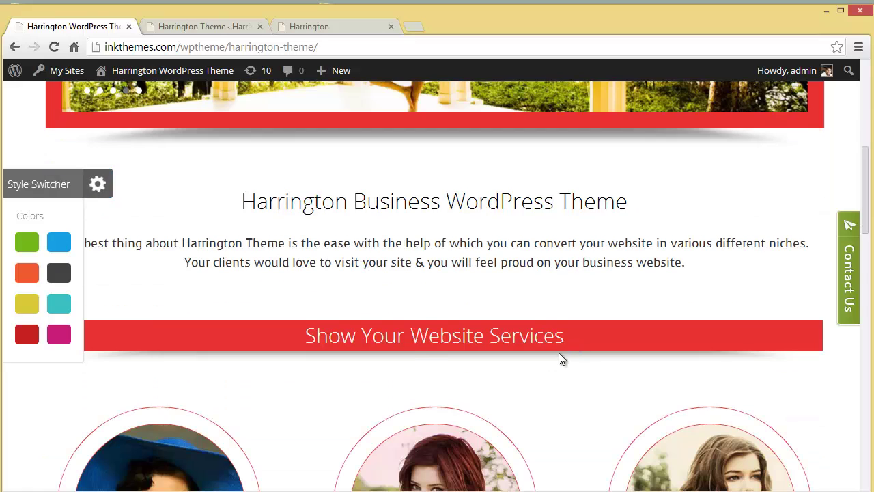
scroll(550, 383, "down", 3)
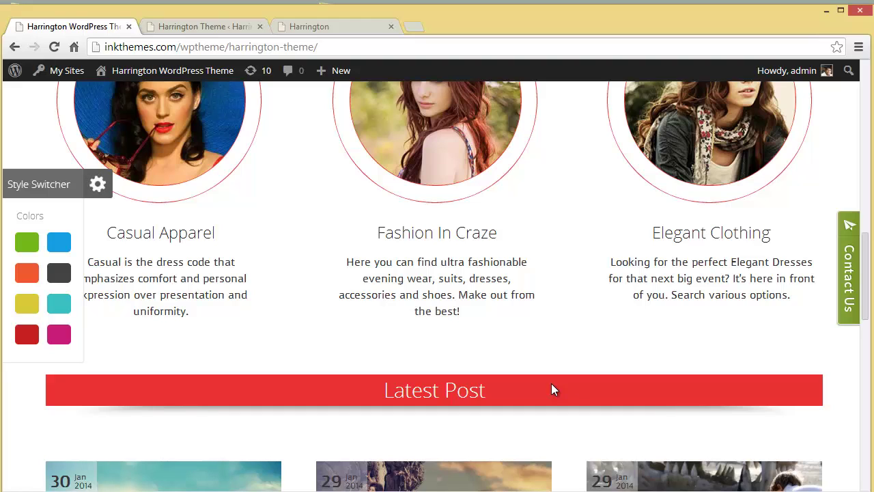
scroll(551, 383, "up", 6)
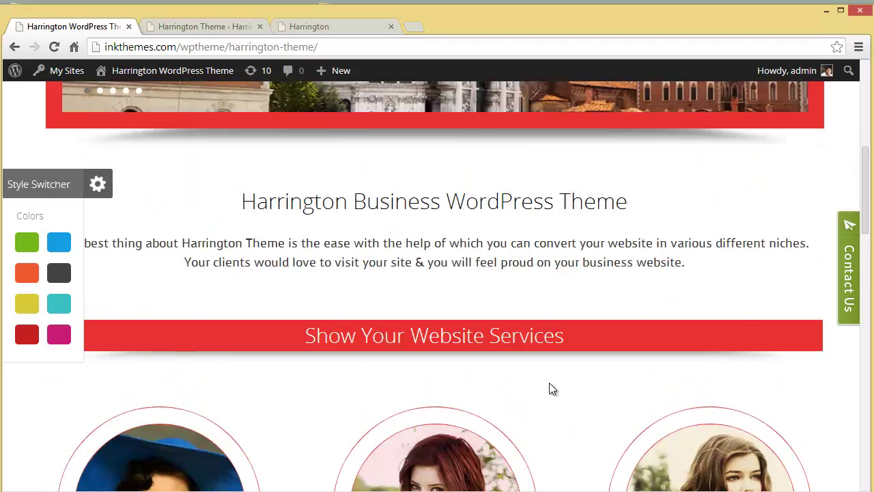
scroll(551, 389, "up", 5)
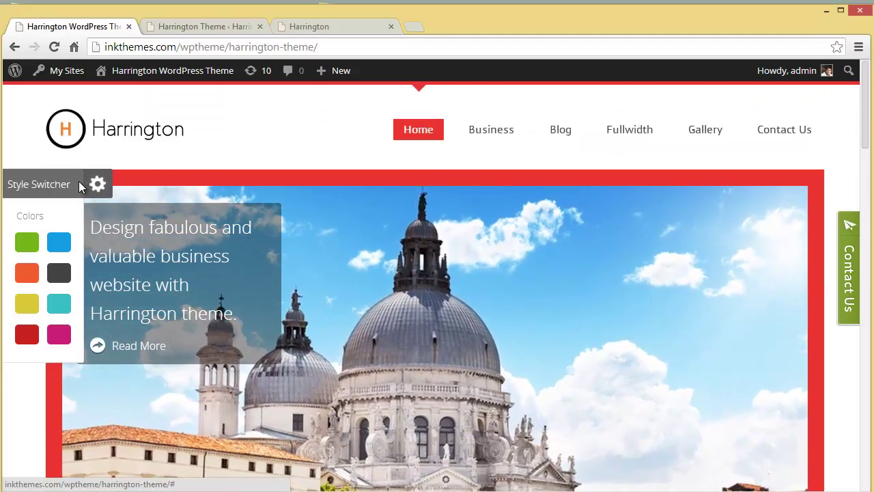
left_click(82, 186)
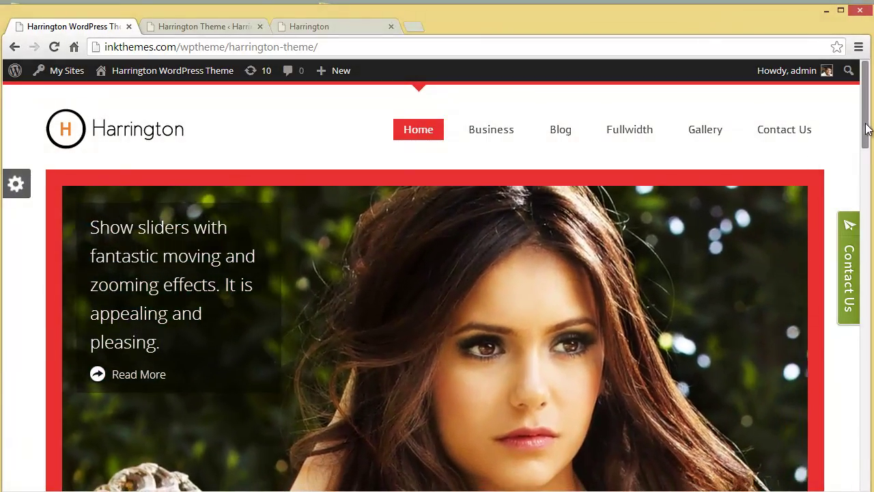
scroll(863, 137, "down", 1)
mouse_move(868, 140)
left_mouse_down()
mouse_move(870, 312)
mouse_move(869, 125)
left_mouse_up()
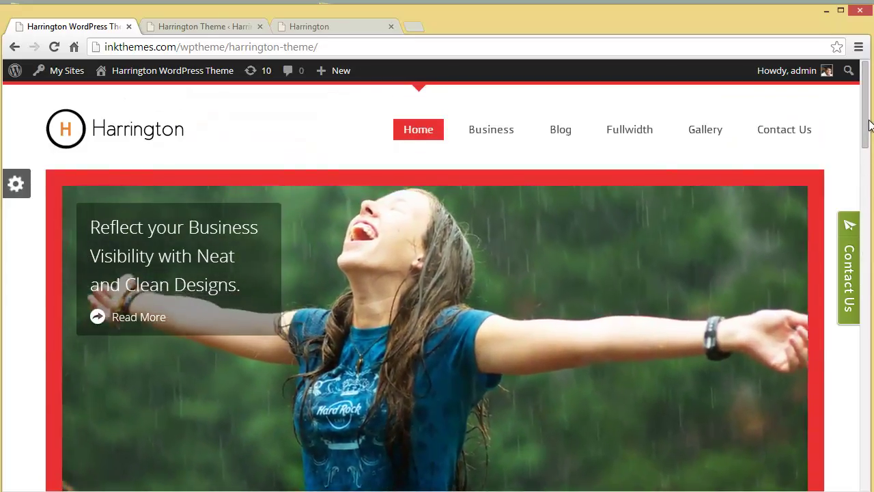